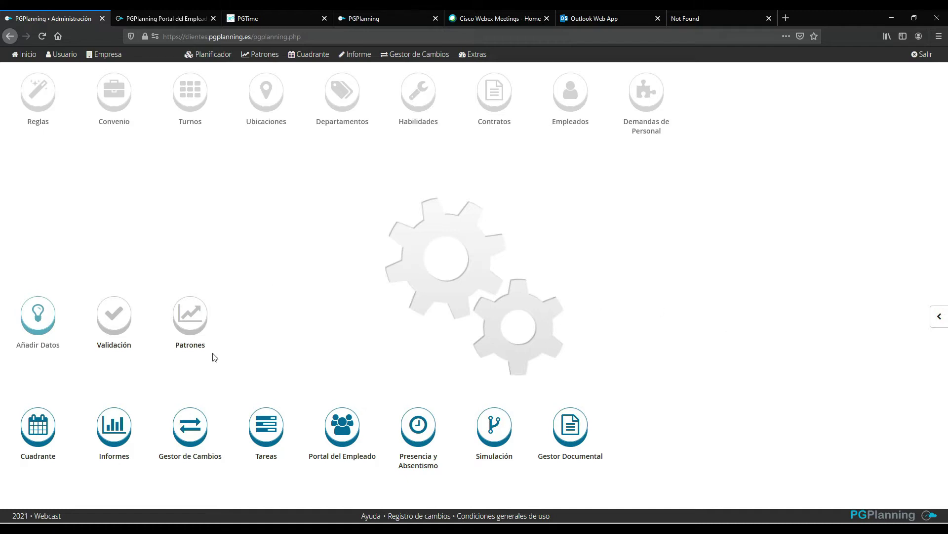
# Step: Open the change manager's schedule with incidents and filter it to March (Mar)
pyautogui.click(206, 432)
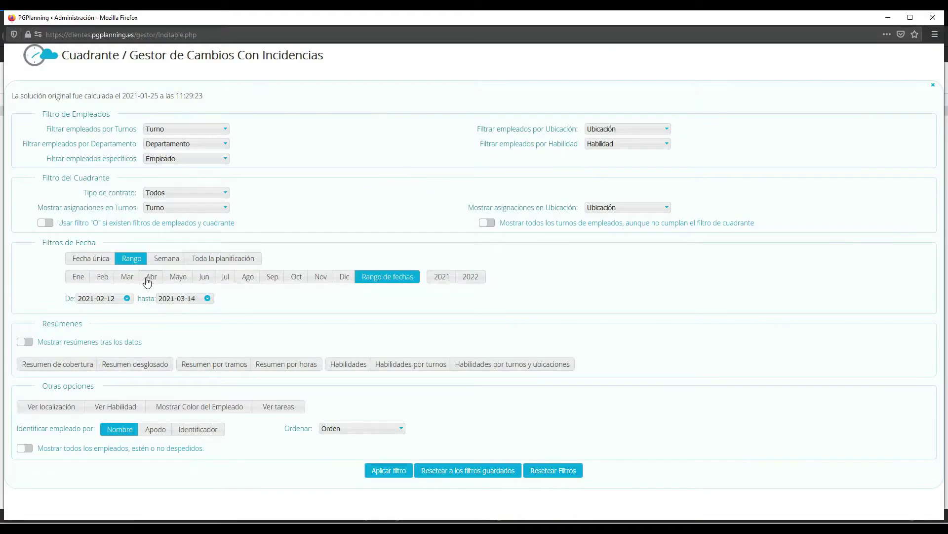
pyautogui.click(132, 282)
pyautogui.click(378, 470)
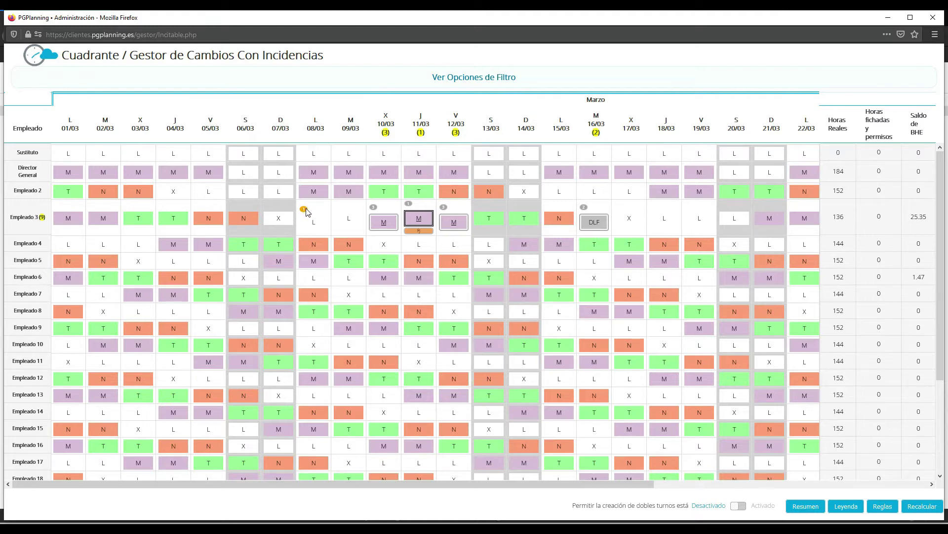
# Step: Examine the Permiso Laboral notice on Empleado 3's day off on 8 March
pyautogui.click(310, 223)
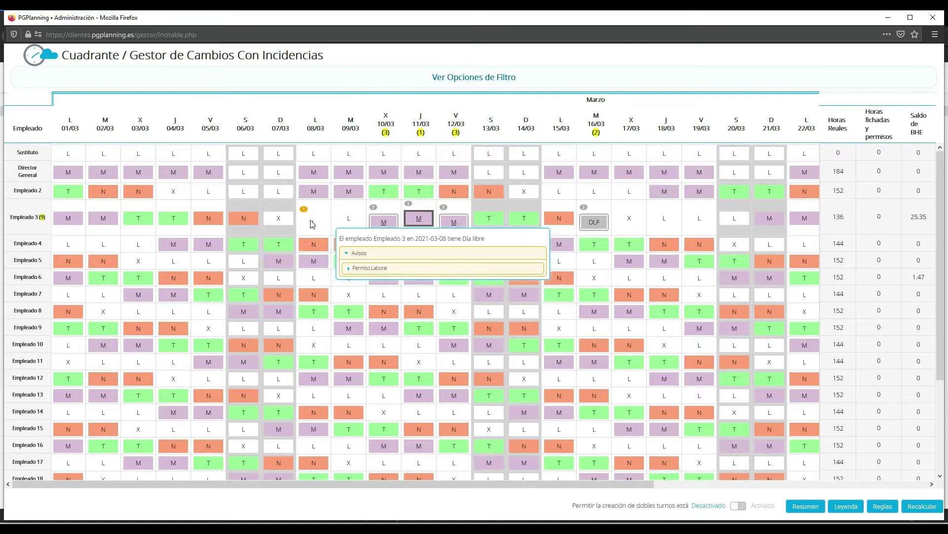
pyautogui.click(349, 269)
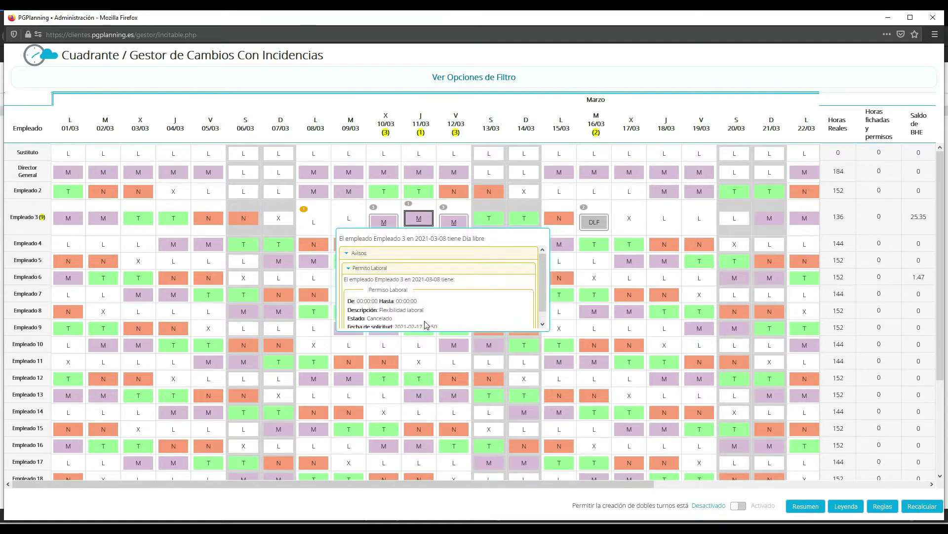
pyautogui.scroll(-1, 381, 289)
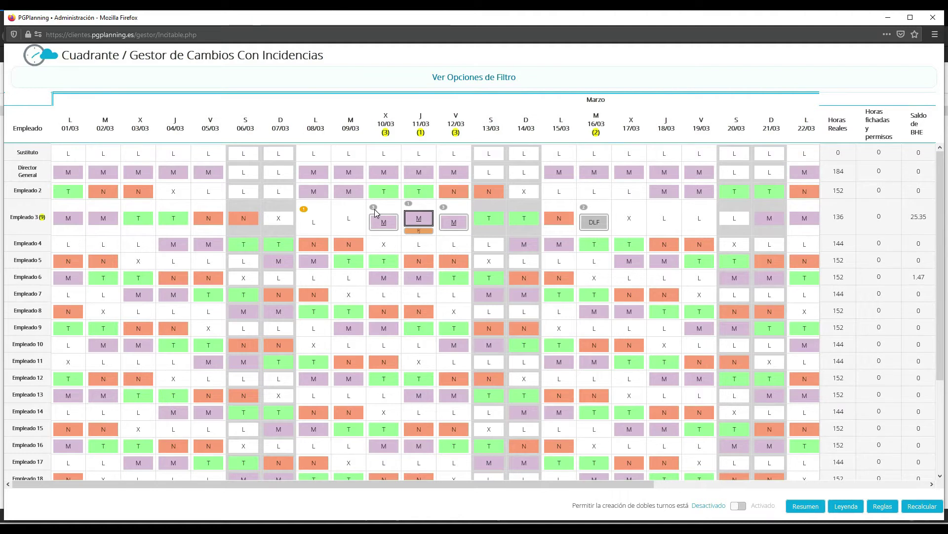
# Step: Examine the new-shift incident and both training compensation incidents on Empleado 3's morning shift of 10 March
pyautogui.click(383, 221)
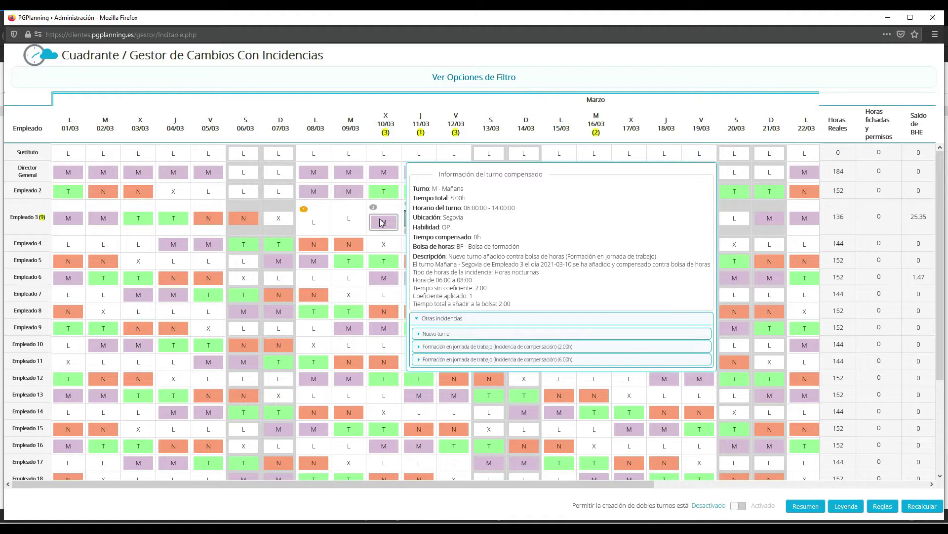
pyautogui.click(420, 334)
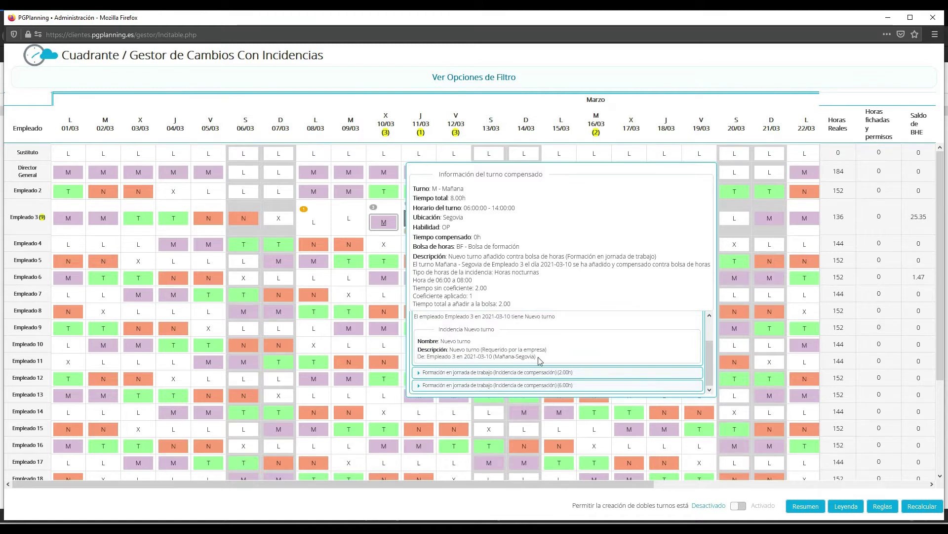
pyautogui.click(419, 374)
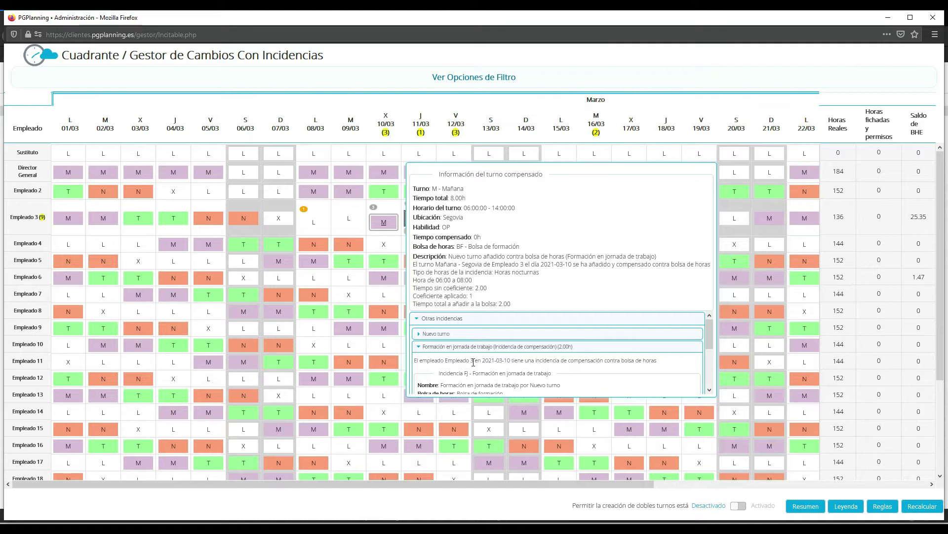
pyautogui.scroll(-2, 473, 362)
pyautogui.scroll(-2, 473, 362)
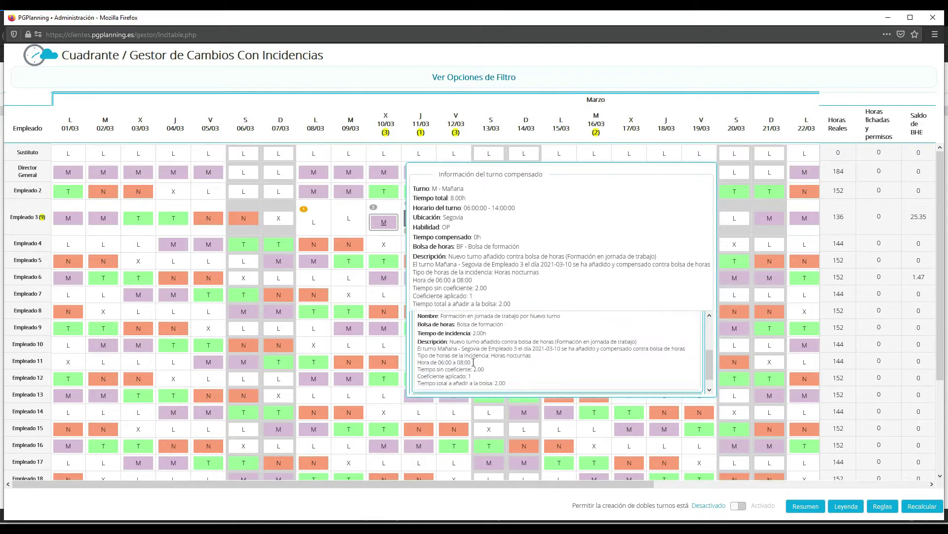
pyautogui.click(427, 390)
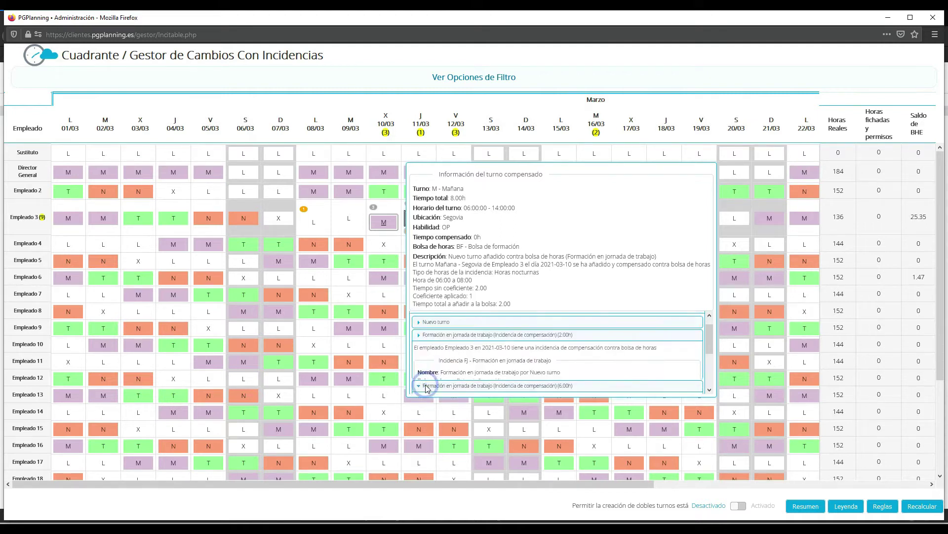
pyautogui.scroll(-3, 483, 369)
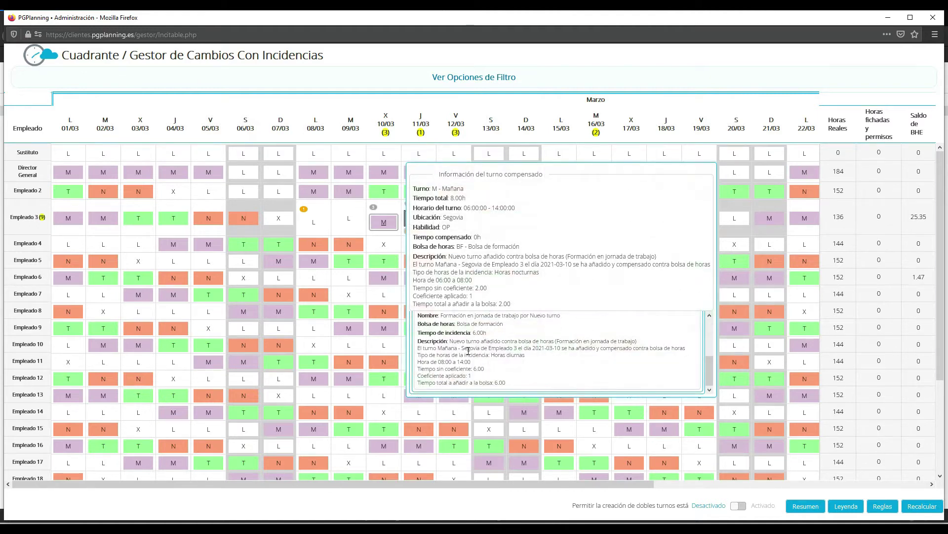
pyautogui.scroll(5, 429, 335)
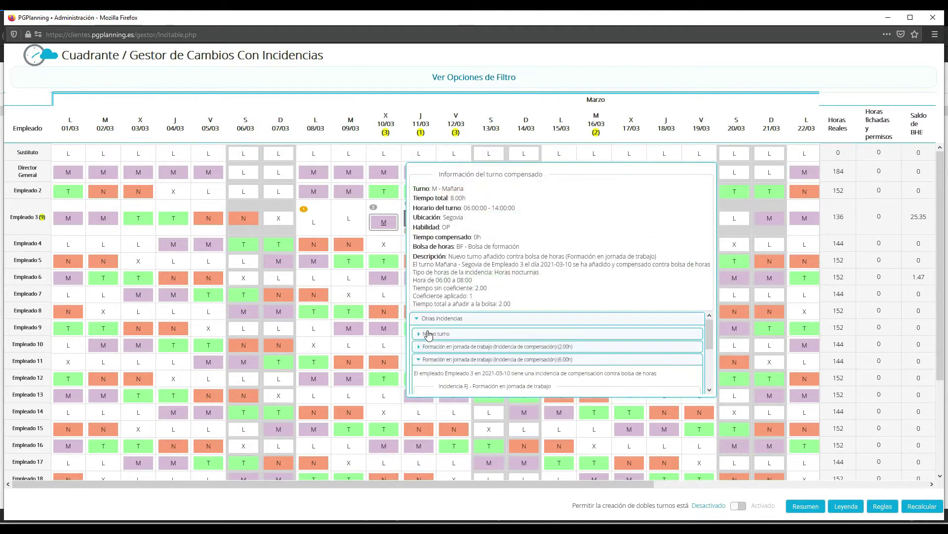
pyautogui.click(419, 364)
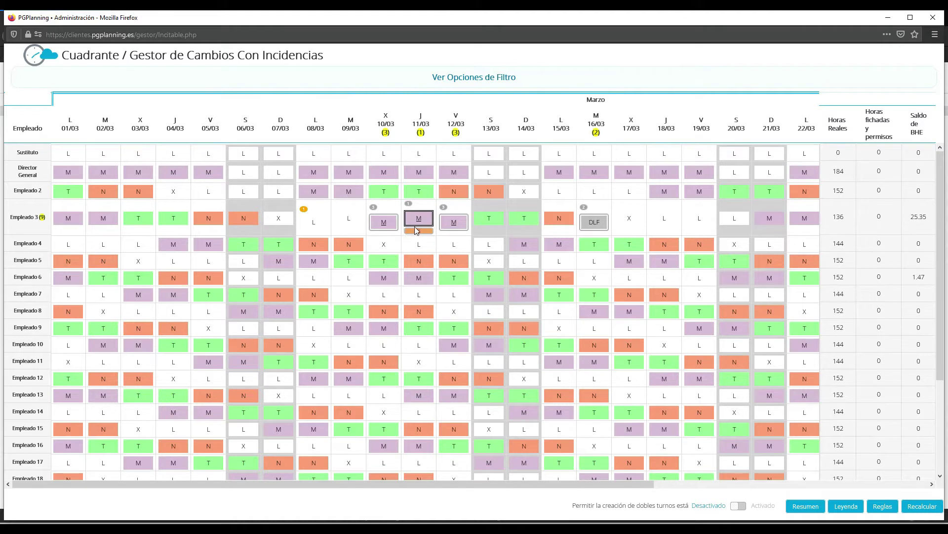
# Step: Assign Empleado 5 a Permiso diario of type Genérico on 10 March, save it and recalculate the schedule
pyautogui.moveTo(418, 232)
pyautogui.click(389, 262)
pyautogui.click(262, 275)
pyautogui.scroll(-3, 256, 349)
pyautogui.click(259, 340)
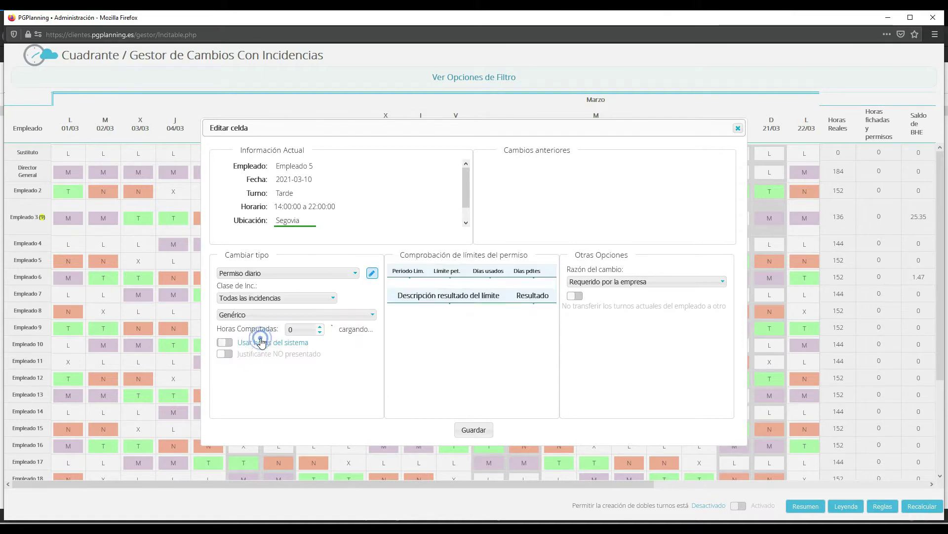
pyautogui.click(316, 315)
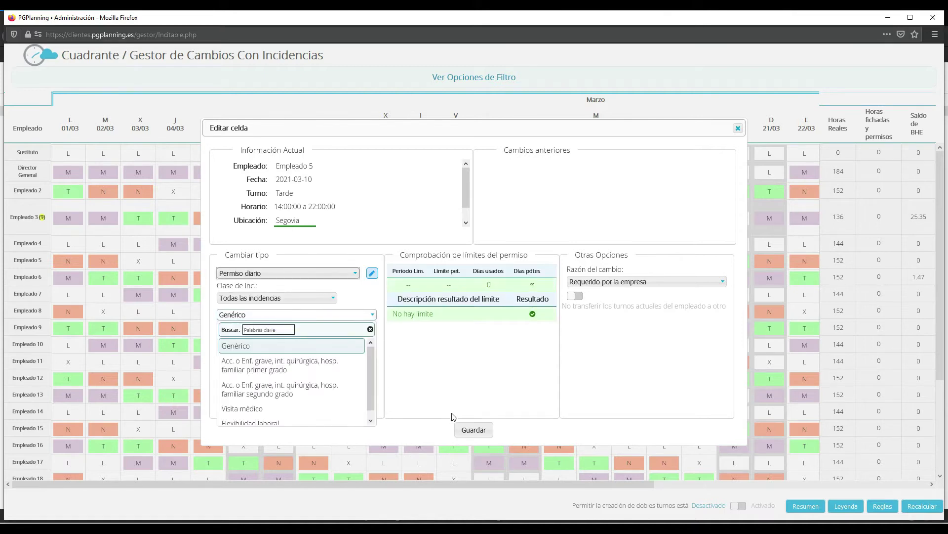
pyautogui.click(470, 428)
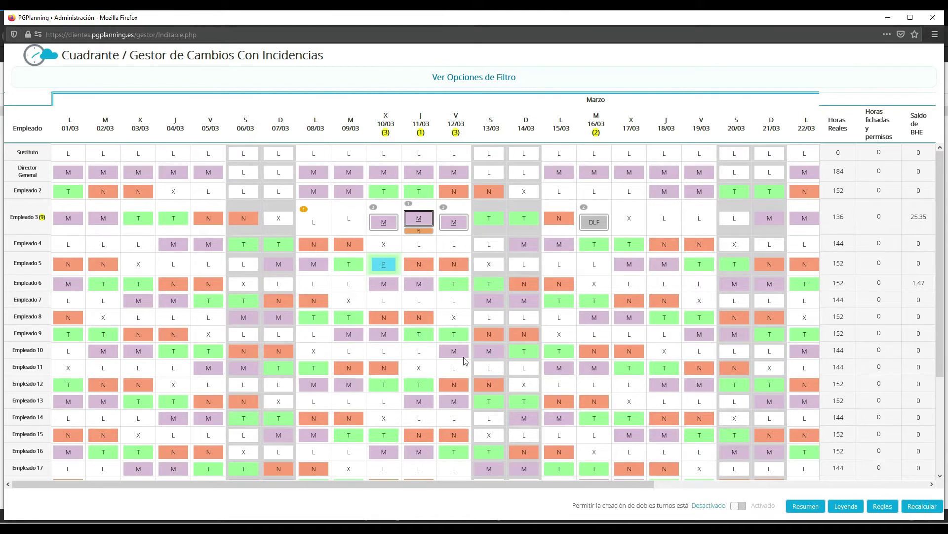
pyautogui.click(922, 506)
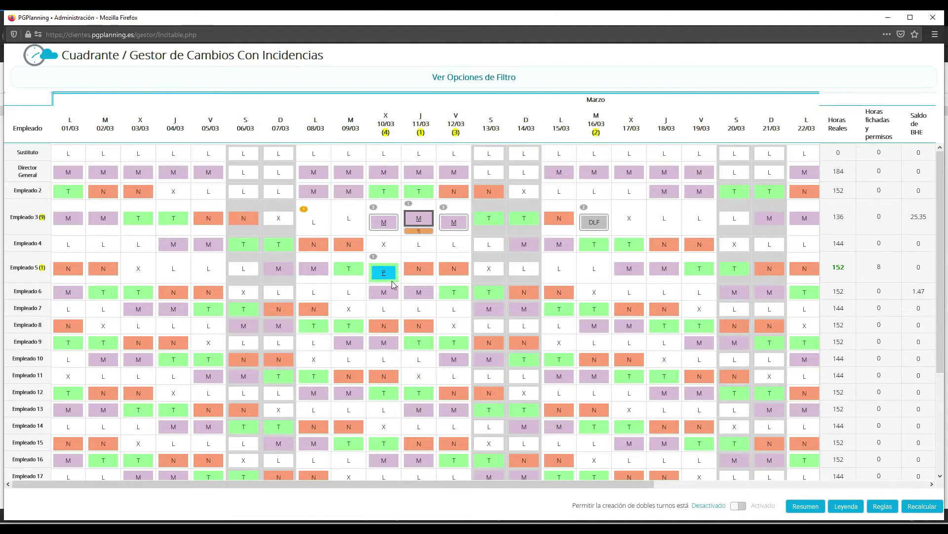
# Step: Check the leave details of Empleado 5 on 10 March and view the edit options for the 9 March shift
pyautogui.moveTo(389, 273)
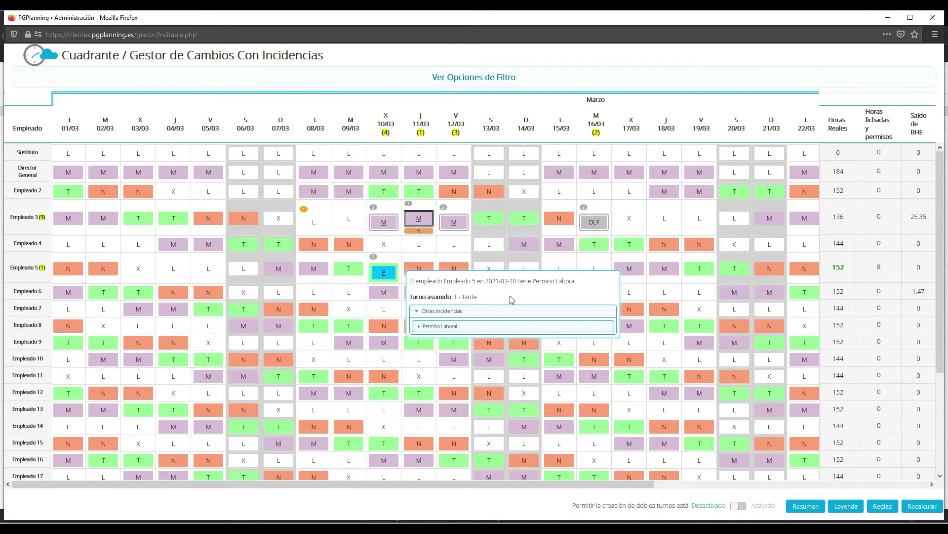
pyautogui.click(348, 268)
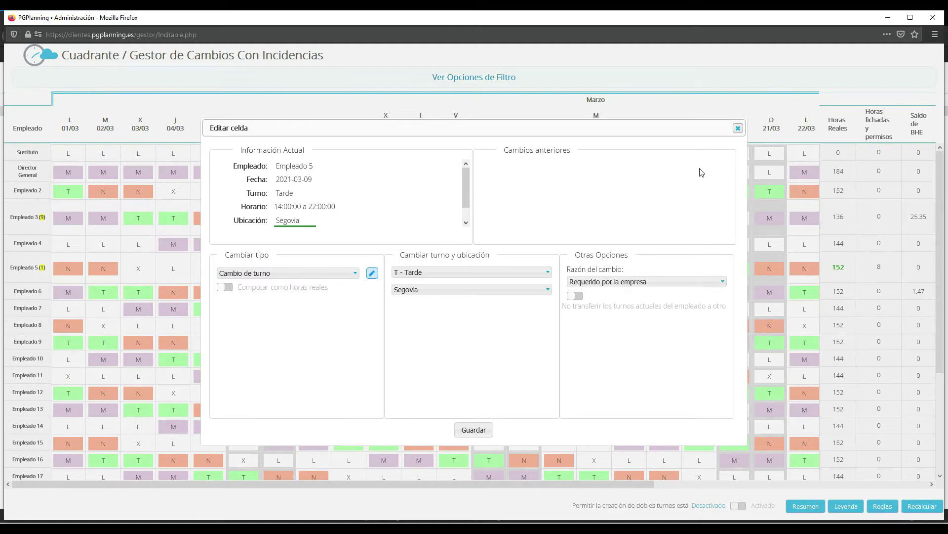
pyautogui.click(738, 127)
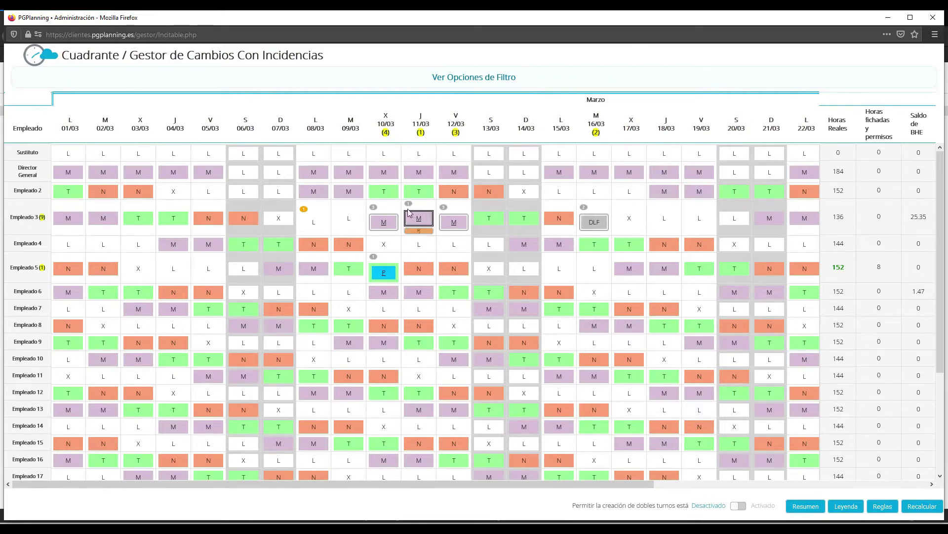
pyautogui.moveTo(408, 220)
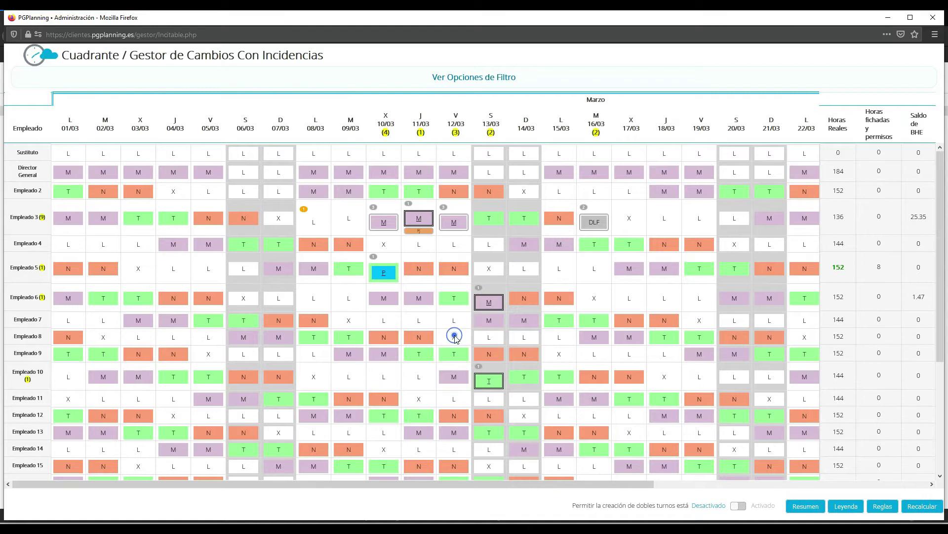
# Step: Add a Nuevo turno N - Noche in Segovia to Empleado 8 on 12 March, apply it as performed on-call duty and recalculate
pyautogui.moveTo(456, 339)
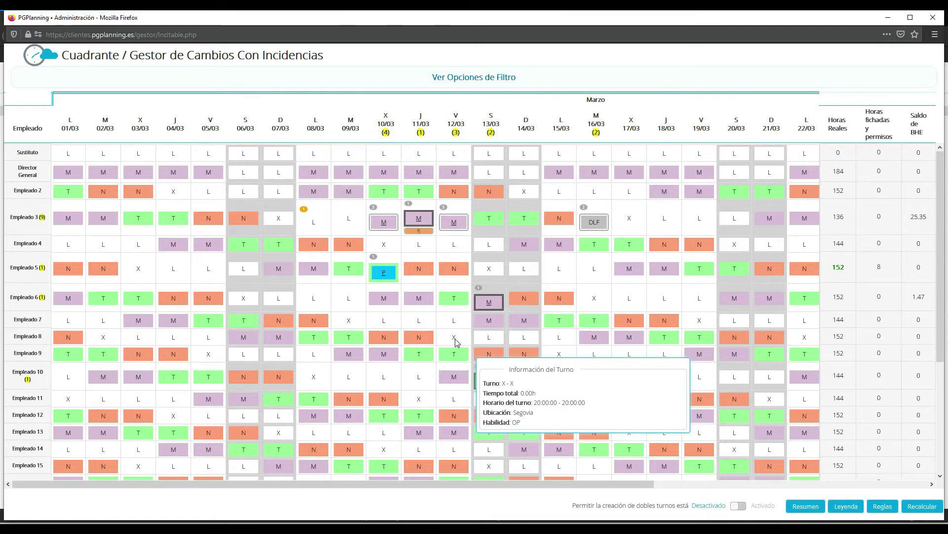
pyautogui.click(454, 340)
pyautogui.click(270, 273)
pyautogui.click(227, 326)
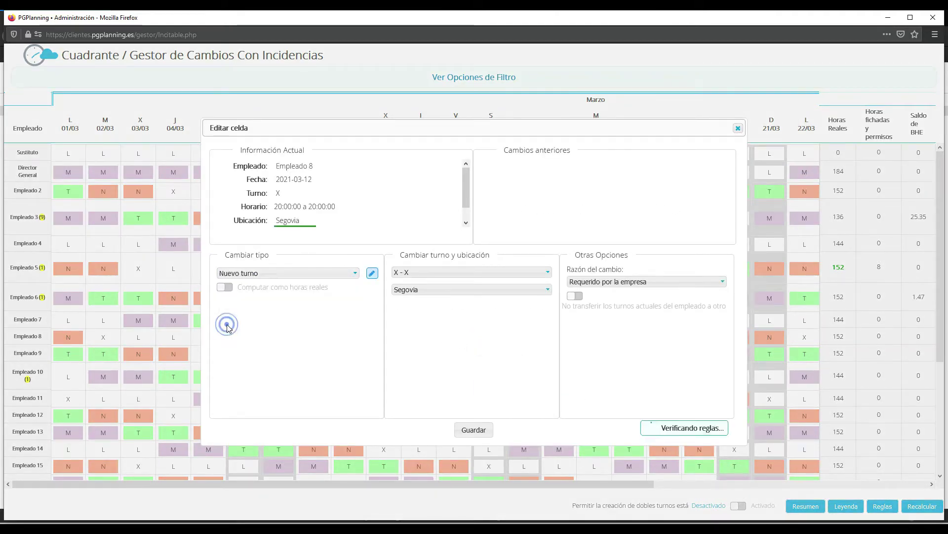
pyautogui.click(433, 273)
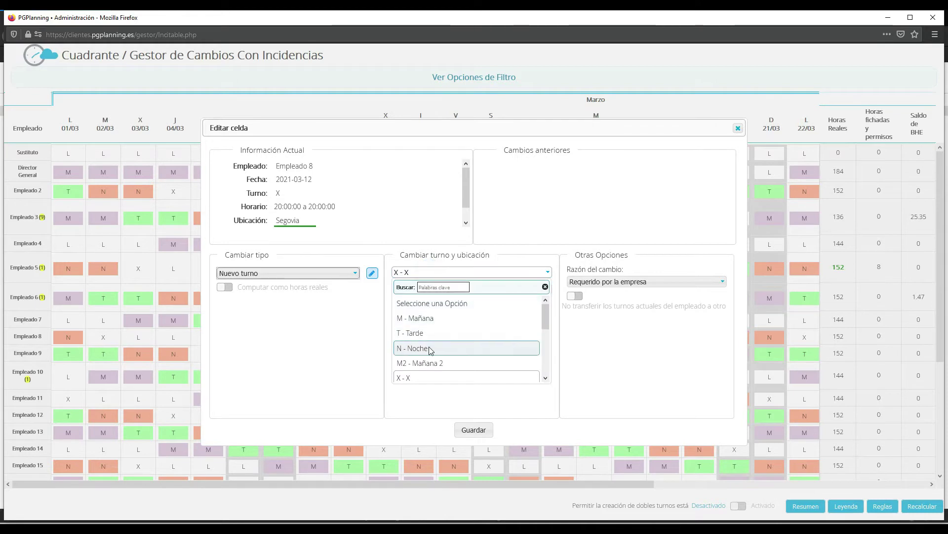
pyautogui.click(430, 348)
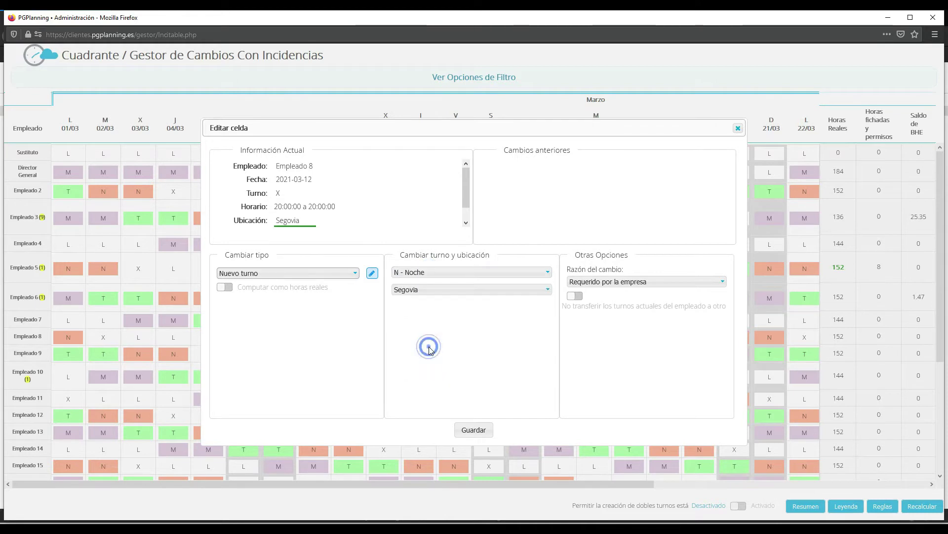
pyautogui.click(469, 430)
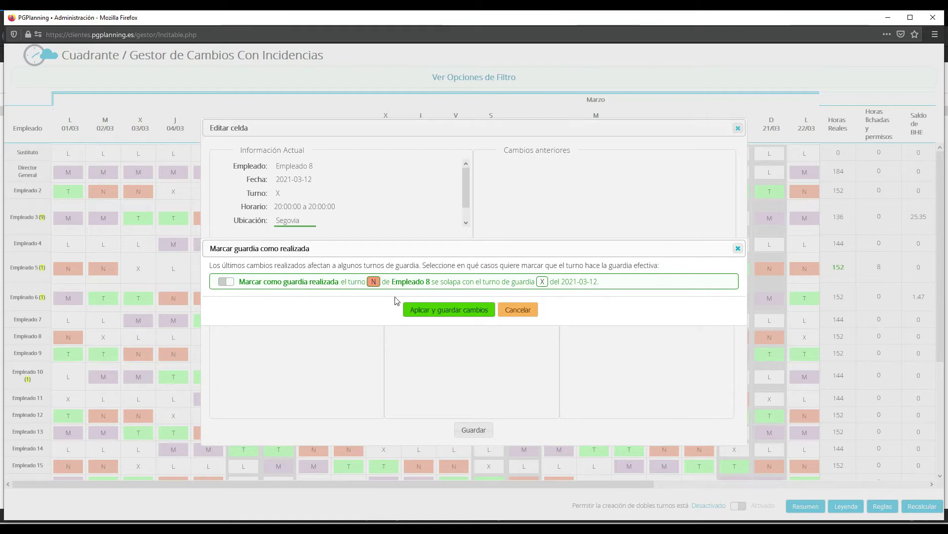
pyautogui.click(448, 311)
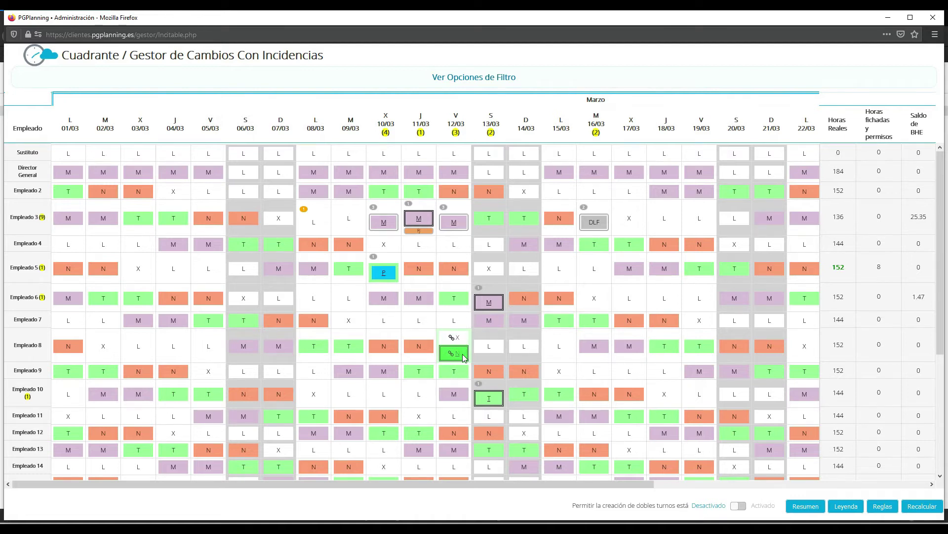
pyautogui.click(924, 506)
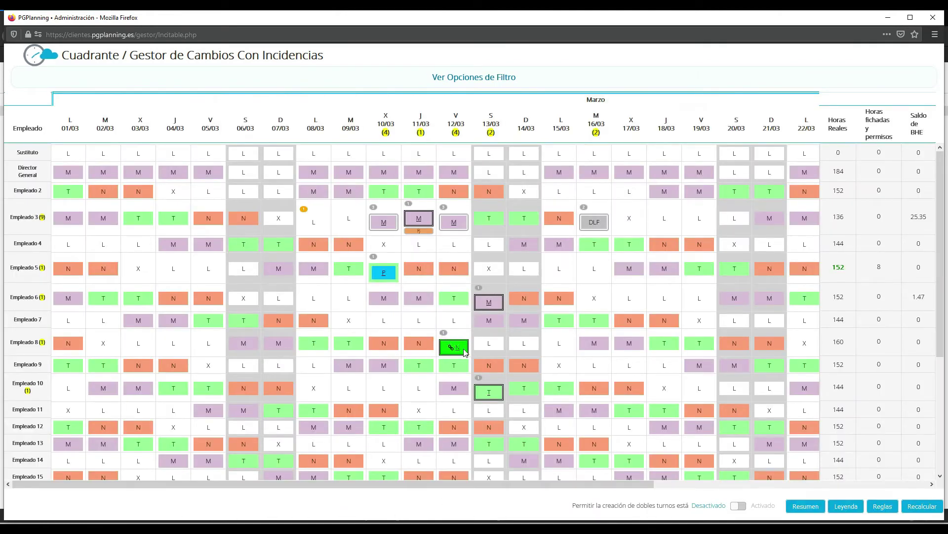
# Step: Examine the on-call options of shift types X and XL in the planner's shift configuration
pyautogui.click(887, 17)
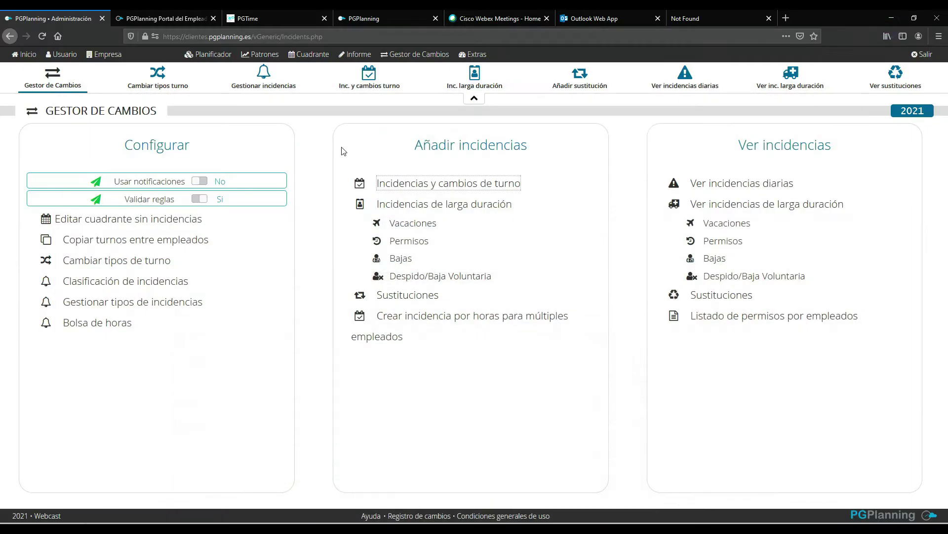
pyautogui.click(208, 54)
pyautogui.click(210, 103)
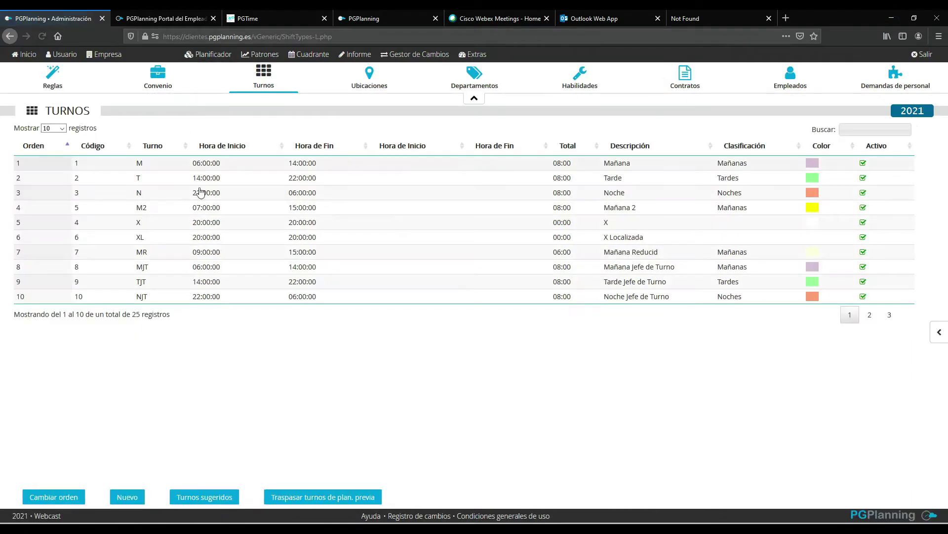
pyautogui.click(200, 222)
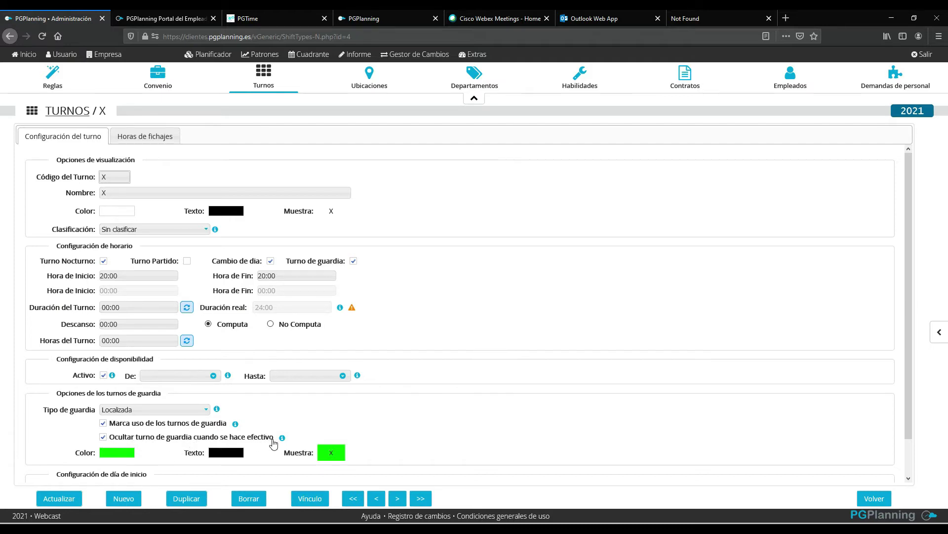
pyautogui.click(74, 113)
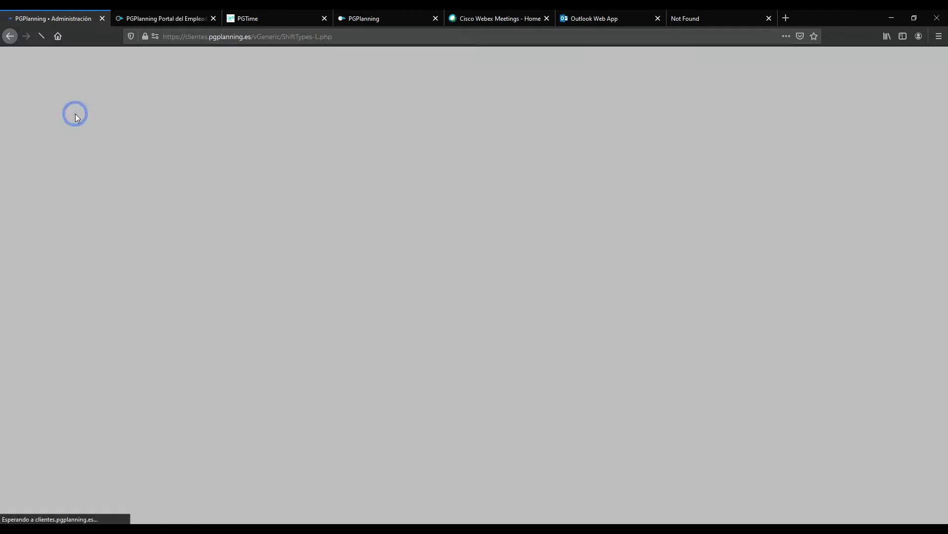
pyautogui.click(204, 237)
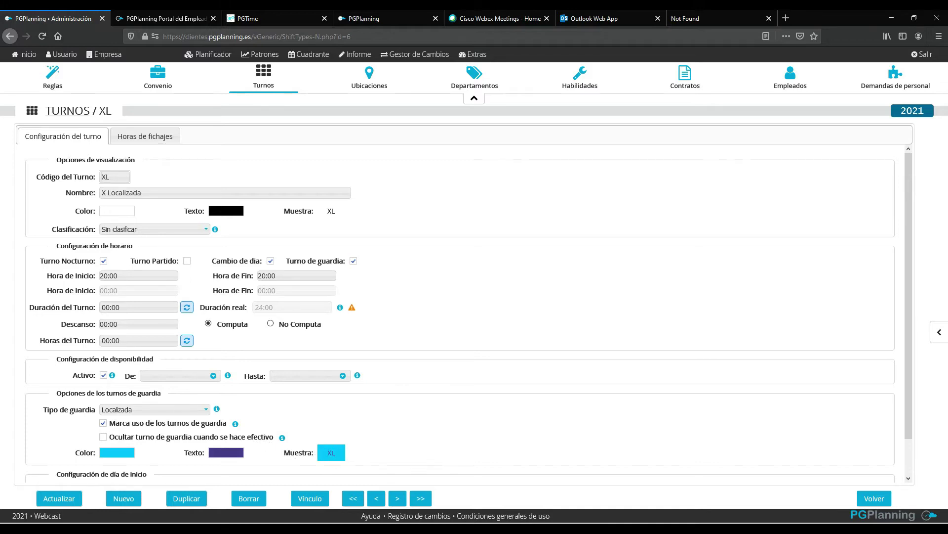
# Step: Change Empleado 11's shift on 11 March to XL - X Localizada in the March schedule, save it and recalculate
pyautogui.moveTo(352, 529)
pyautogui.click(398, 494)
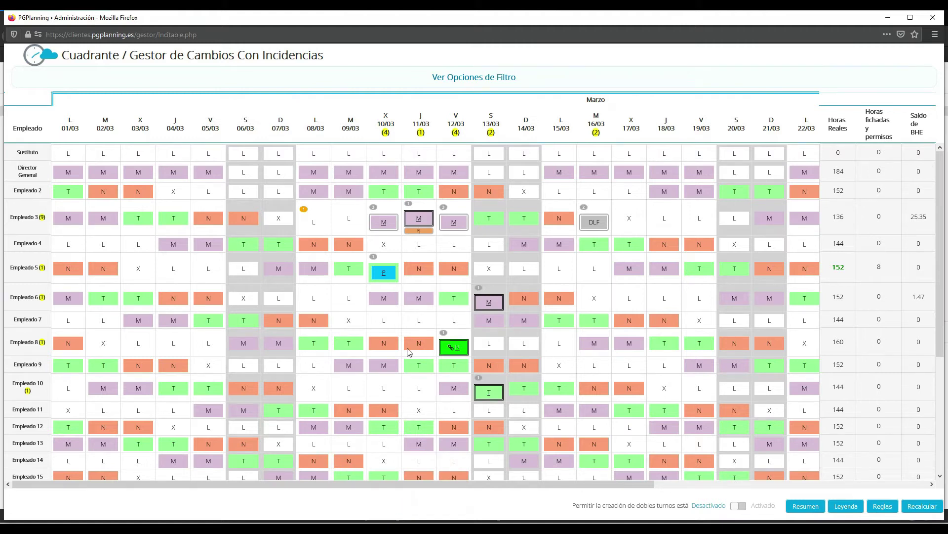
pyautogui.click(419, 410)
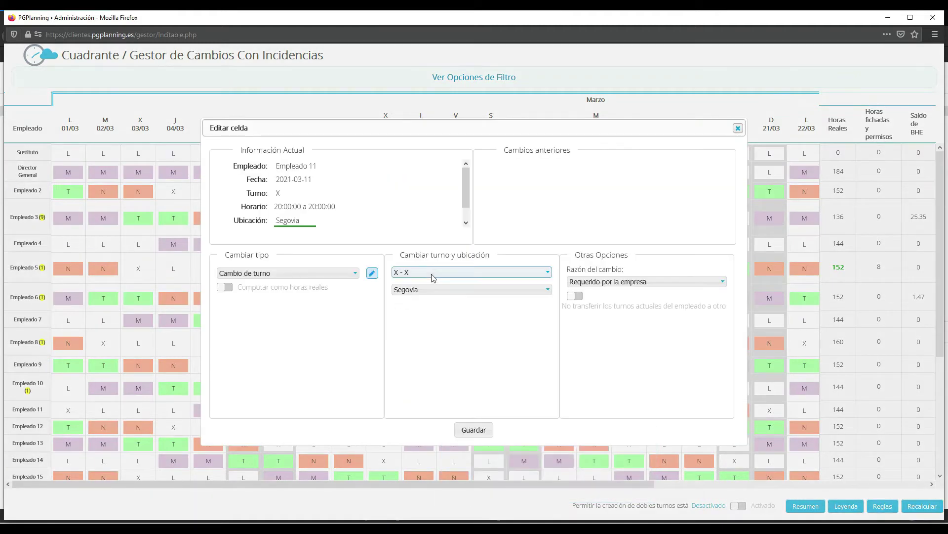
pyautogui.click(427, 272)
pyautogui.scroll(-2, 429, 364)
pyautogui.click(415, 334)
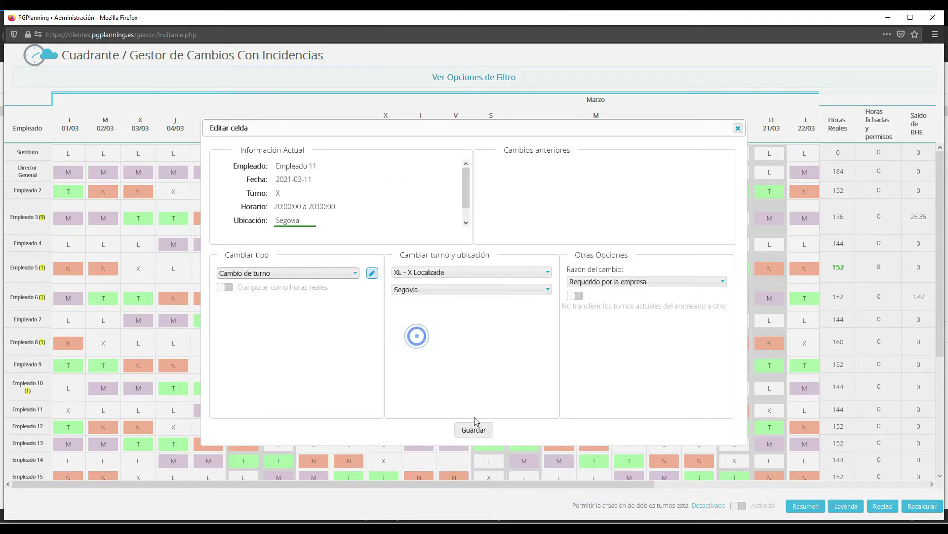
pyautogui.click(475, 430)
pyautogui.click(914, 509)
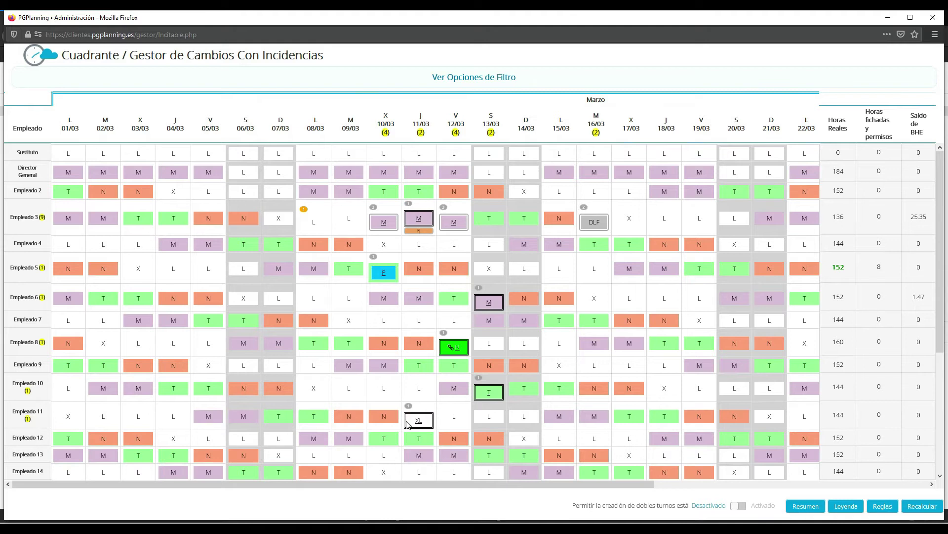
# Step: Add a Nuevo turno N - Noche to Empleado 11 on 11 March, apply it as performed on-call duty and recalculate
pyautogui.click(418, 421)
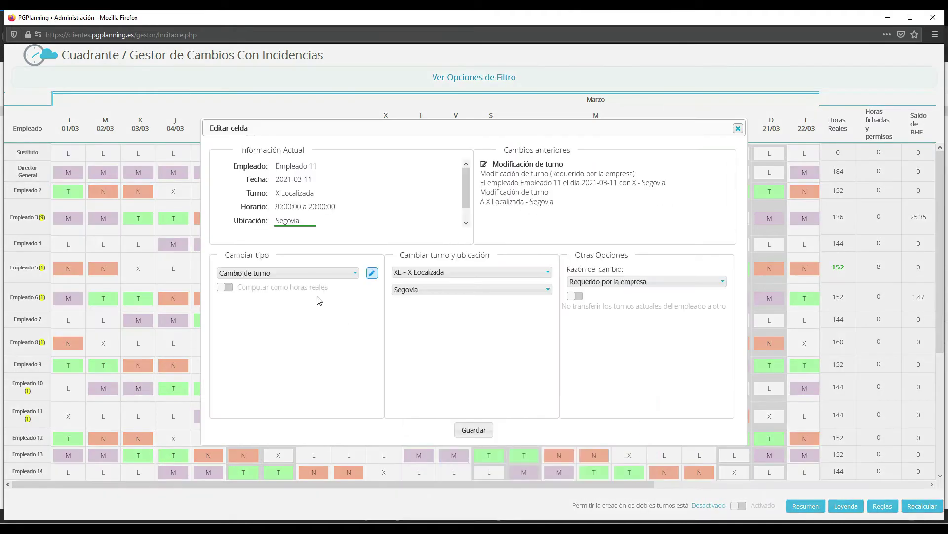
pyautogui.click(301, 277)
pyautogui.click(271, 321)
pyautogui.click(424, 273)
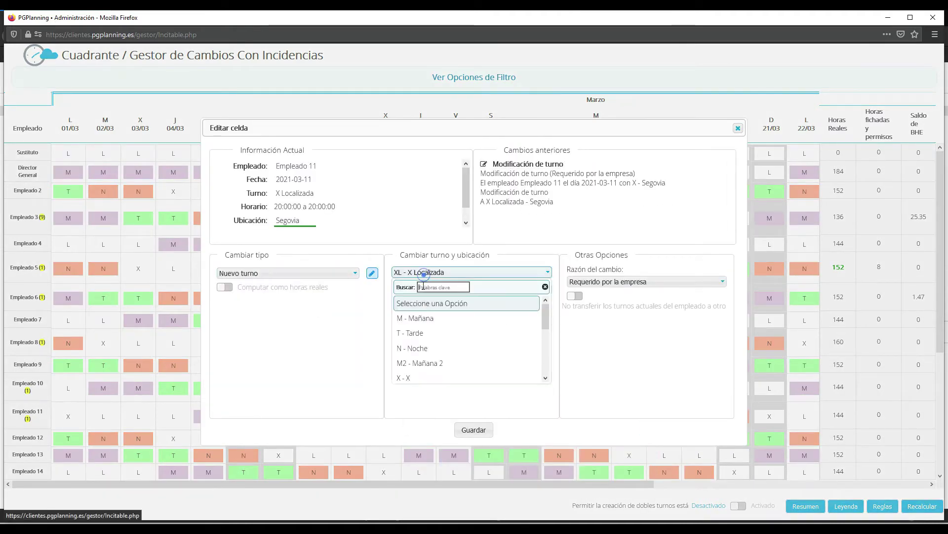
pyautogui.click(424, 349)
pyautogui.click(474, 429)
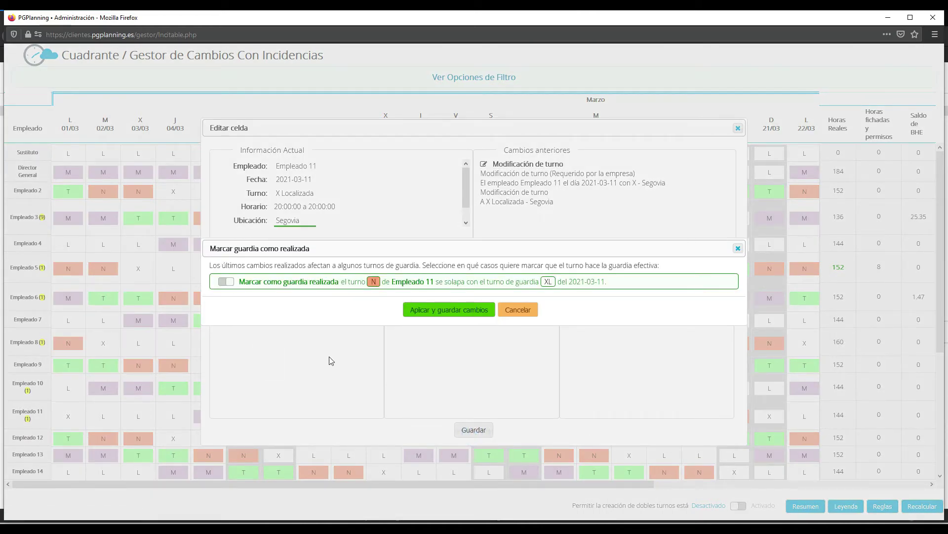
pyautogui.click(436, 310)
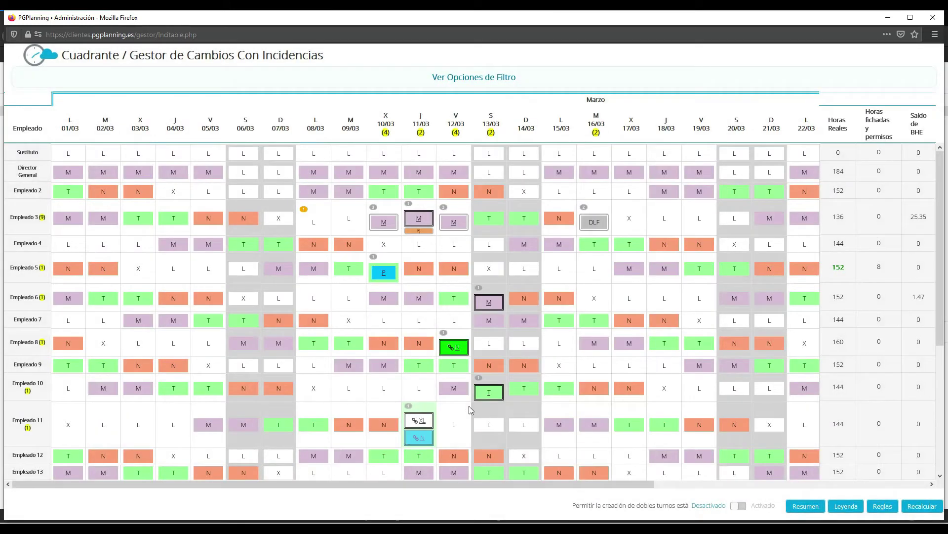
pyautogui.click(940, 510)
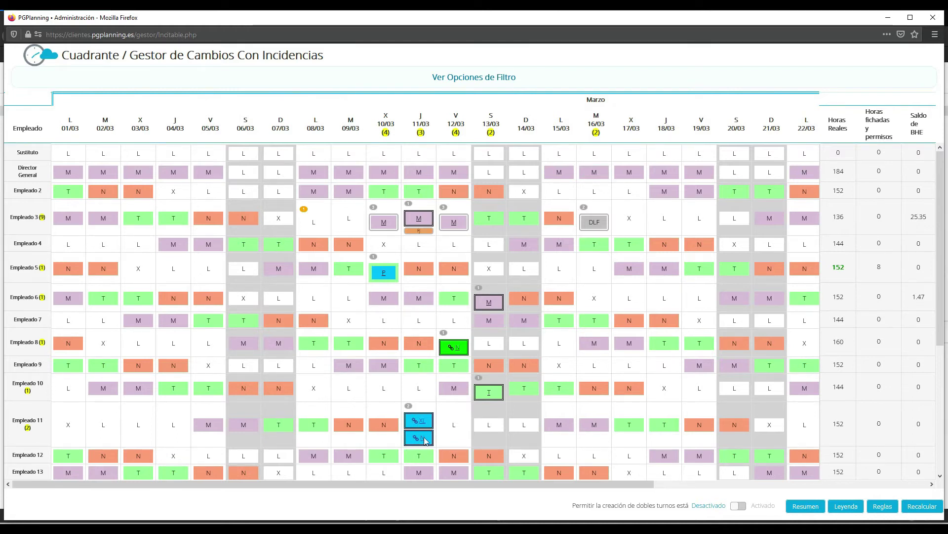
# Step: Check the related on-call duty in the shift information of Empleado 8 on 12 March
pyautogui.click(458, 350)
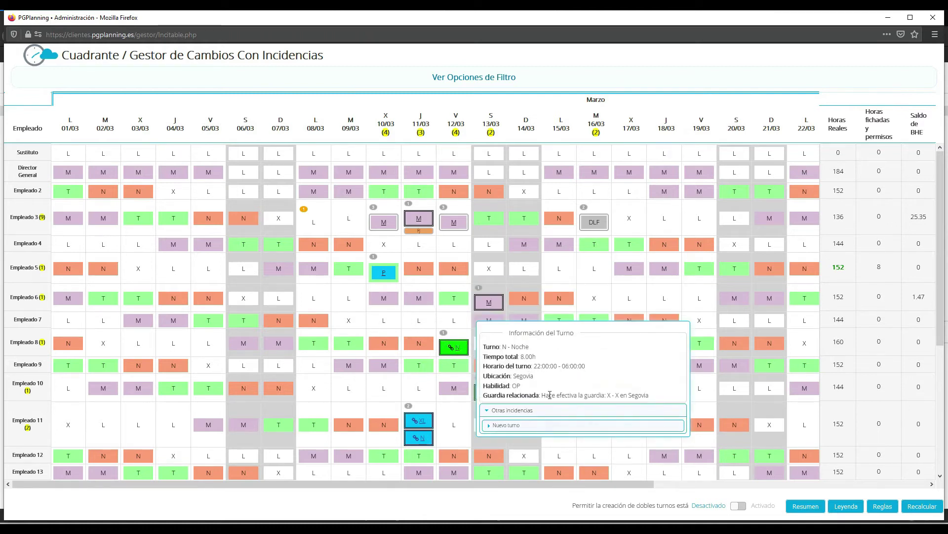
pyautogui.moveTo(543, 393); pyautogui.dragTo(644, 397)
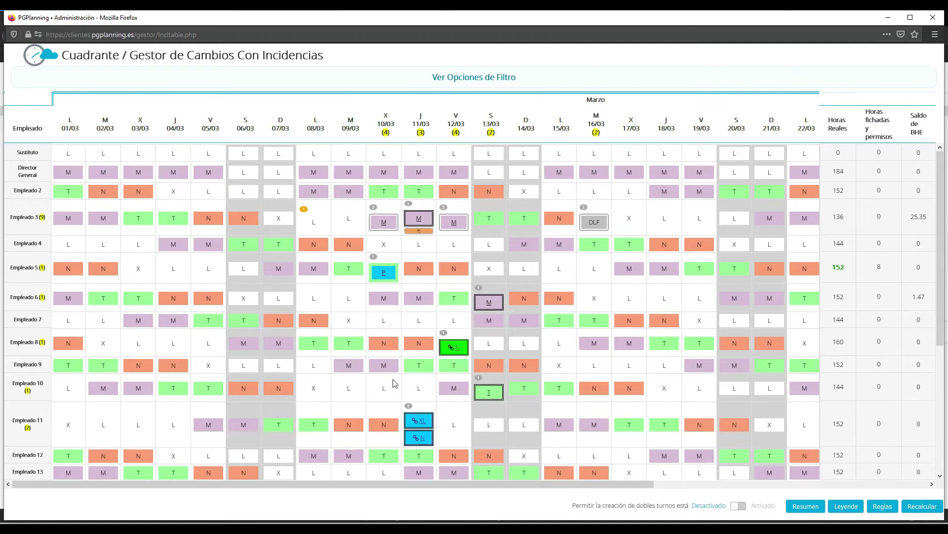
pyautogui.scroll(-5, 398, 380)
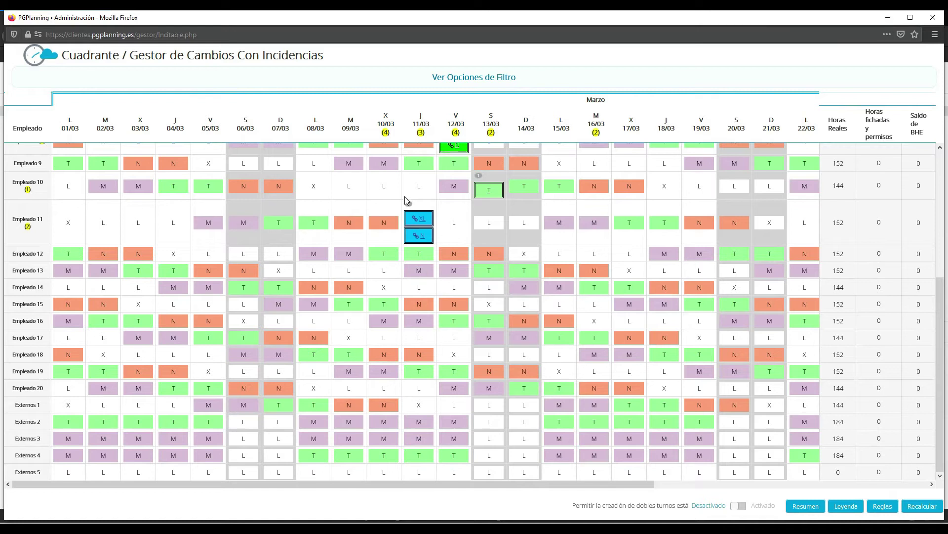
# Step: Clear the employee list's search filter, open the externalization settings of Externos 5 and enable editing of the record
pyautogui.click(888, 17)
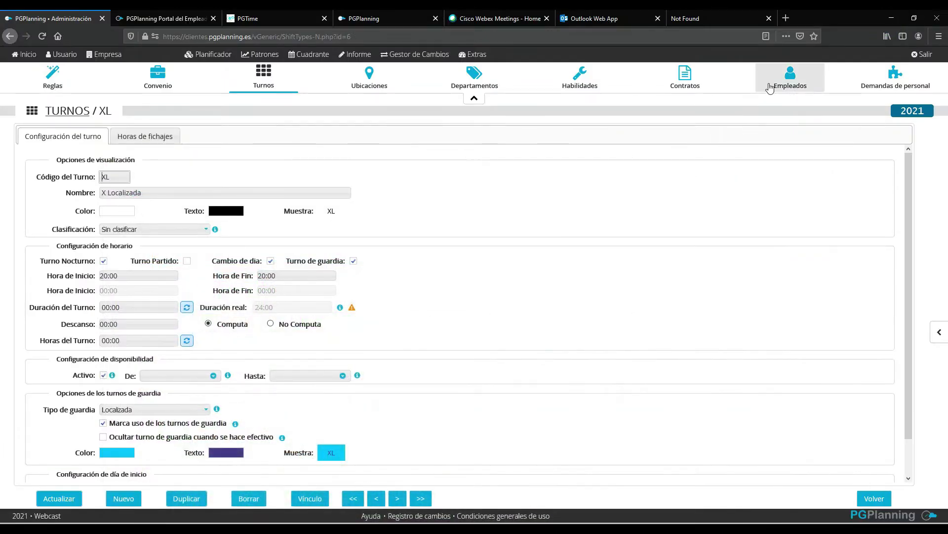
pyautogui.click(790, 76)
pyautogui.doubleClick(882, 130)
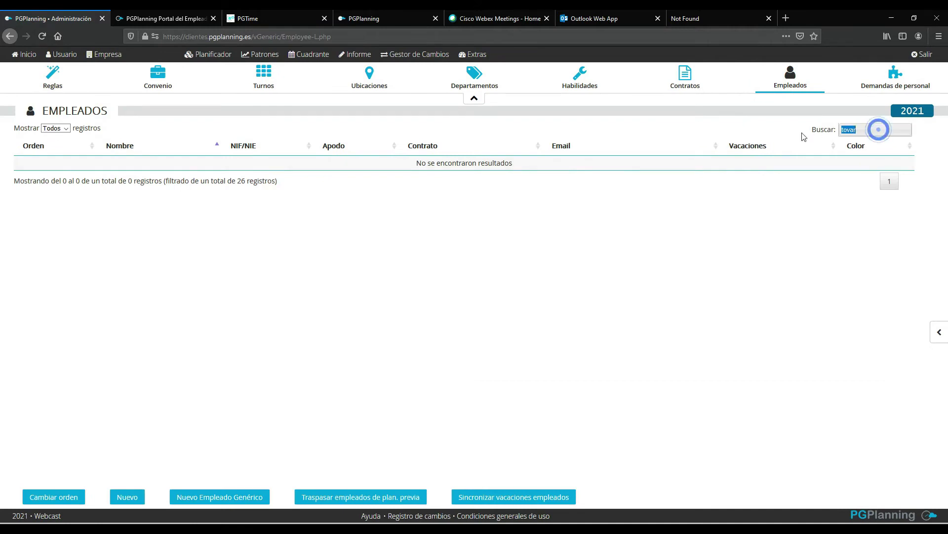
pyautogui.press('BackSpace')
pyautogui.scroll(-3, 548, 322)
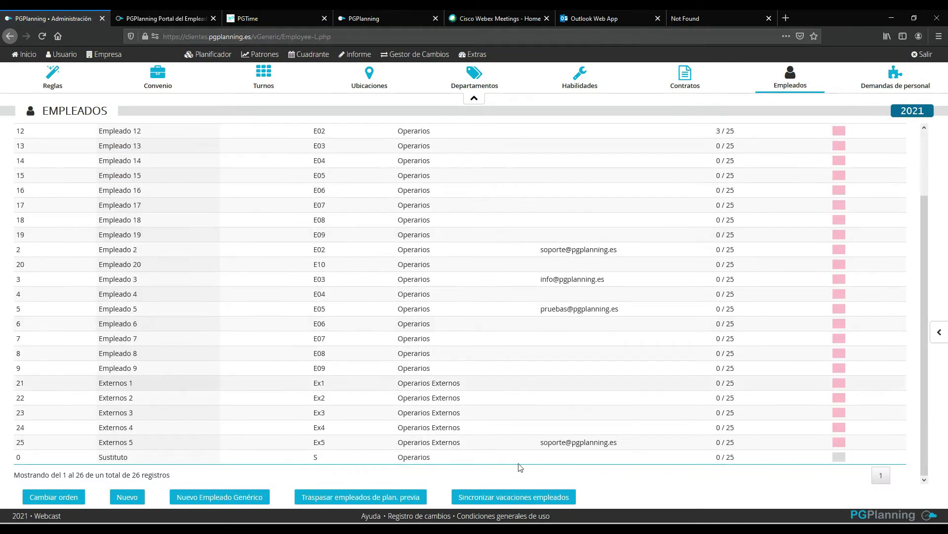
pyautogui.click(414, 443)
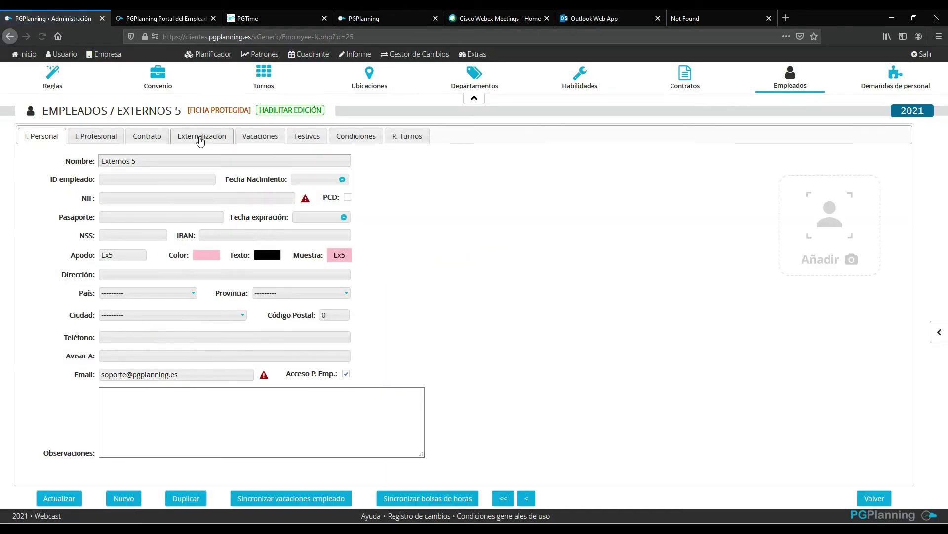
pyautogui.click(199, 136)
pyautogui.click(278, 114)
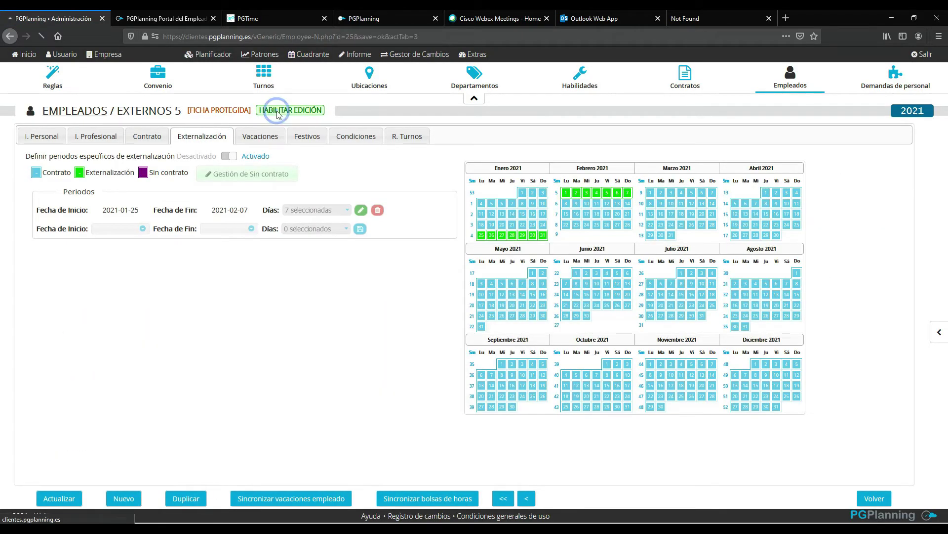
# Step: Add an externalization period from 2021-03-08 to 2021-03-21 with all seven weekdays for Externos 5 and update the record
pyautogui.click(142, 229)
pyautogui.click(204, 244)
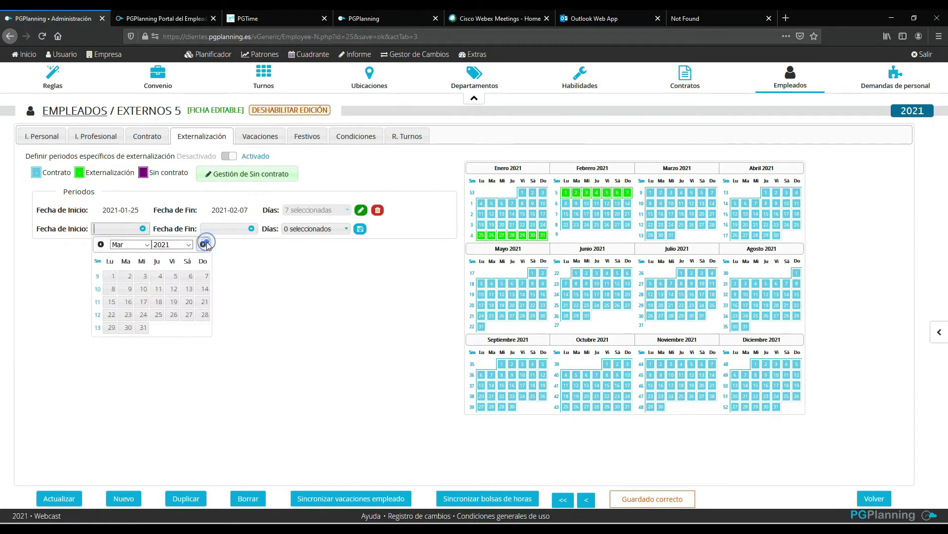
pyautogui.click(113, 289)
pyautogui.click(230, 229)
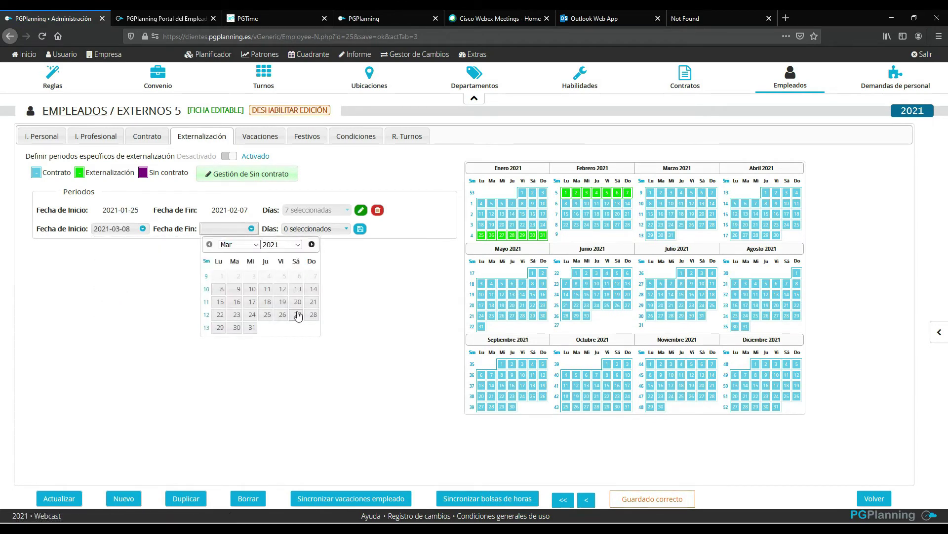
pyautogui.click(313, 301)
pyautogui.click(341, 229)
pyautogui.click(316, 261)
pyautogui.click(361, 230)
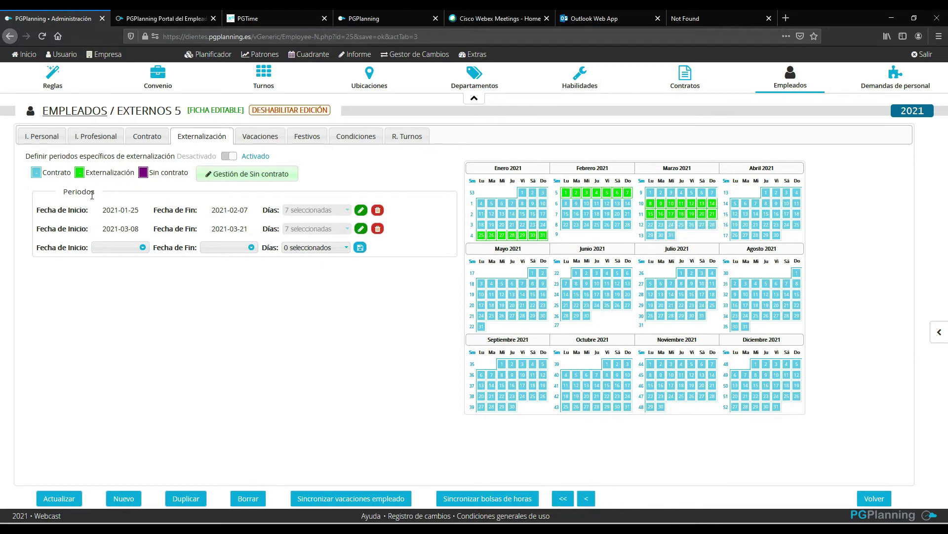
pyautogui.click(60, 499)
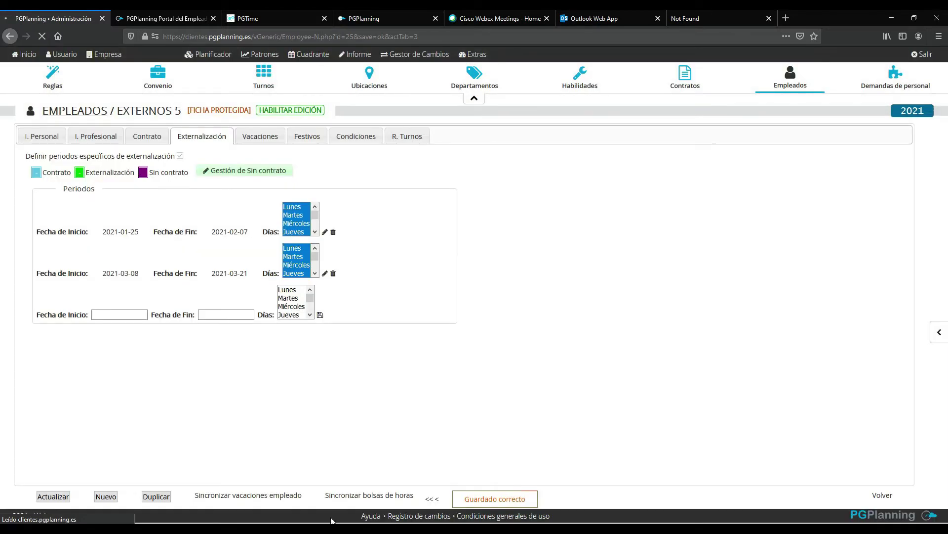
# Step: In the March schedule, add a Nuevo turno M - Mañana with a location to Externos 5 on 8 March and save it
pyautogui.click(404, 494)
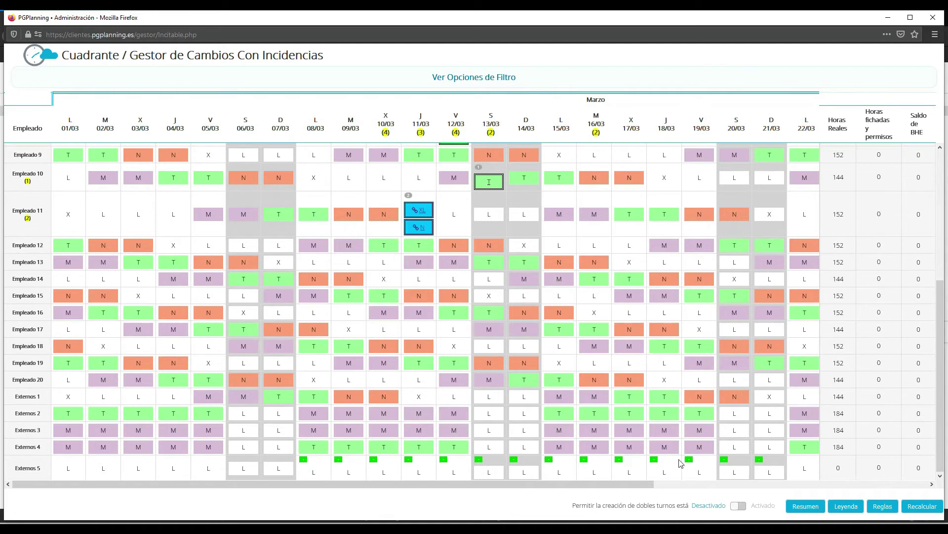
pyautogui.click(315, 473)
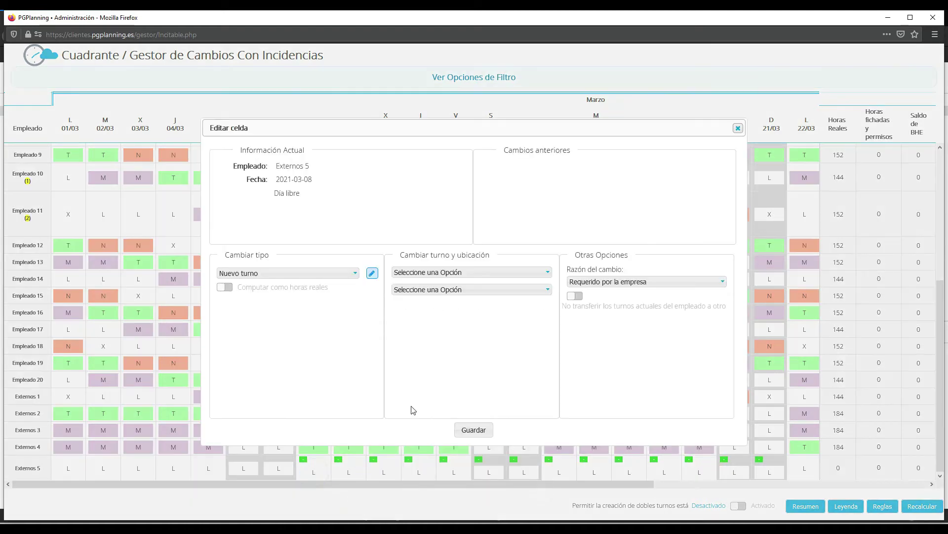
pyautogui.click(419, 273)
pyautogui.click(421, 313)
pyautogui.click(419, 289)
pyautogui.click(412, 332)
pyautogui.click(471, 430)
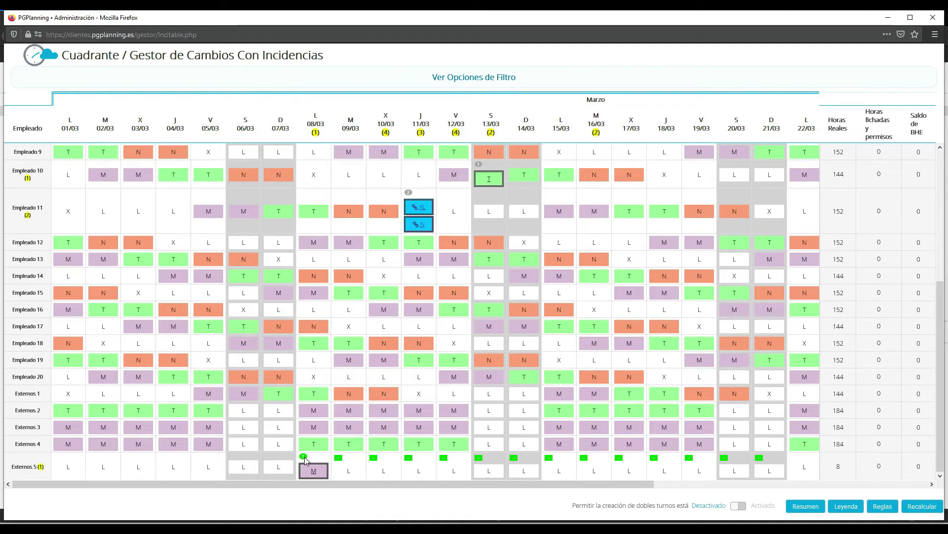
# Step: Compare the incident marker of Externos 5 on 8 March with the markers on Empleado 3's shifts
pyautogui.scroll(5, 305, 346)
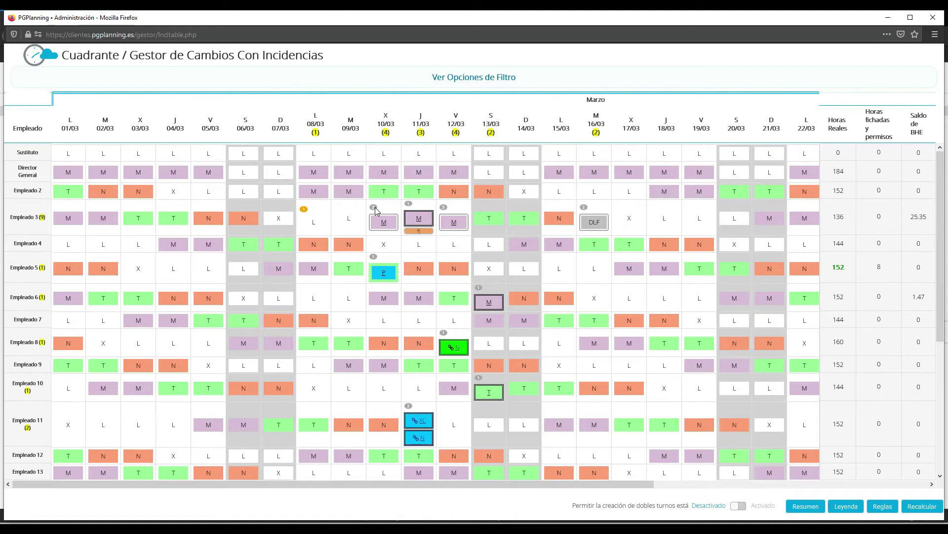
pyautogui.scroll(-5, 345, 317)
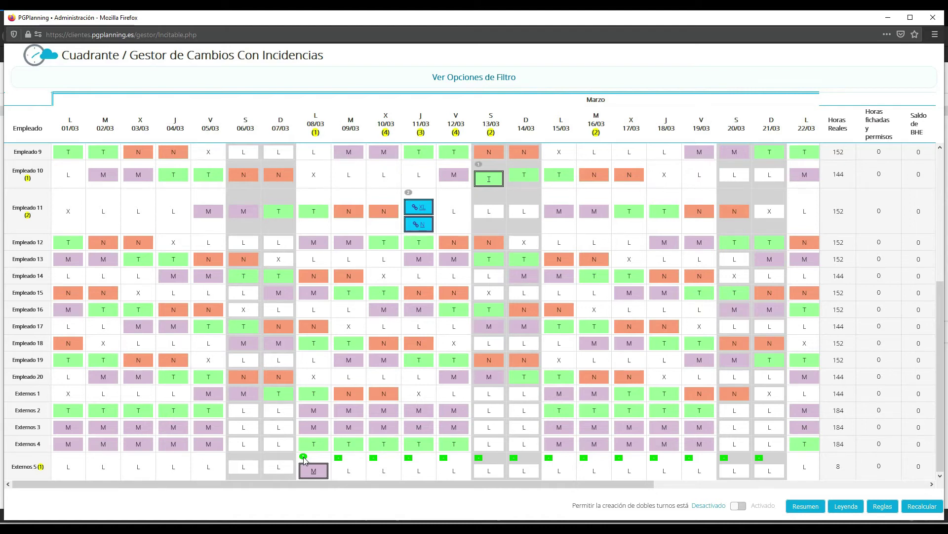
pyautogui.scroll(5, 304, 460)
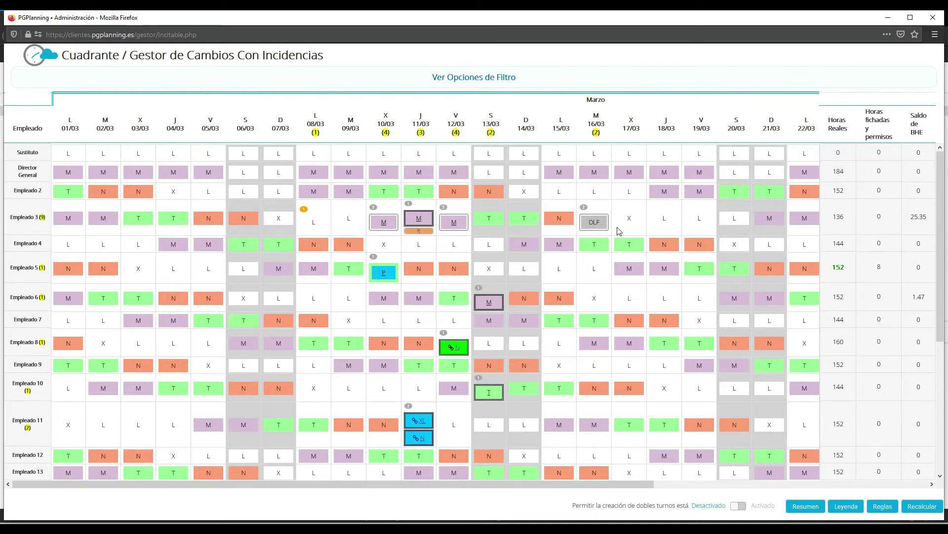
# Step: Open the planner's shift types list and set it to show all records (Todos)
pyautogui.click(888, 18)
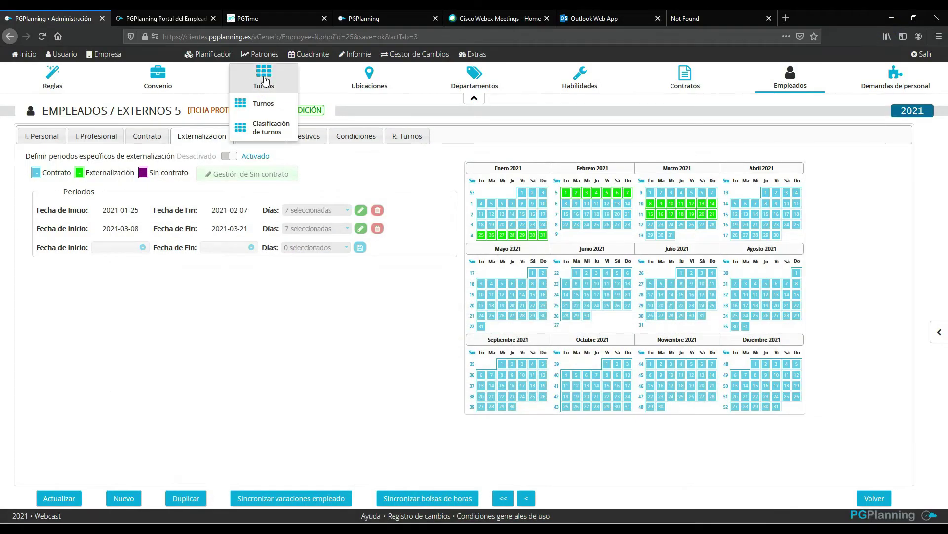
pyautogui.click(264, 75)
pyautogui.click(53, 128)
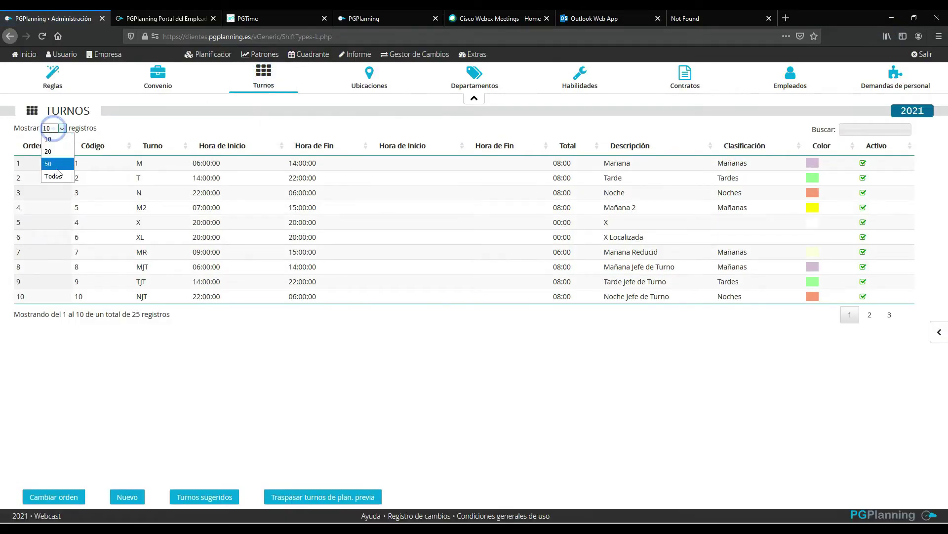
pyautogui.click(58, 178)
pyautogui.scroll(-3, 321, 395)
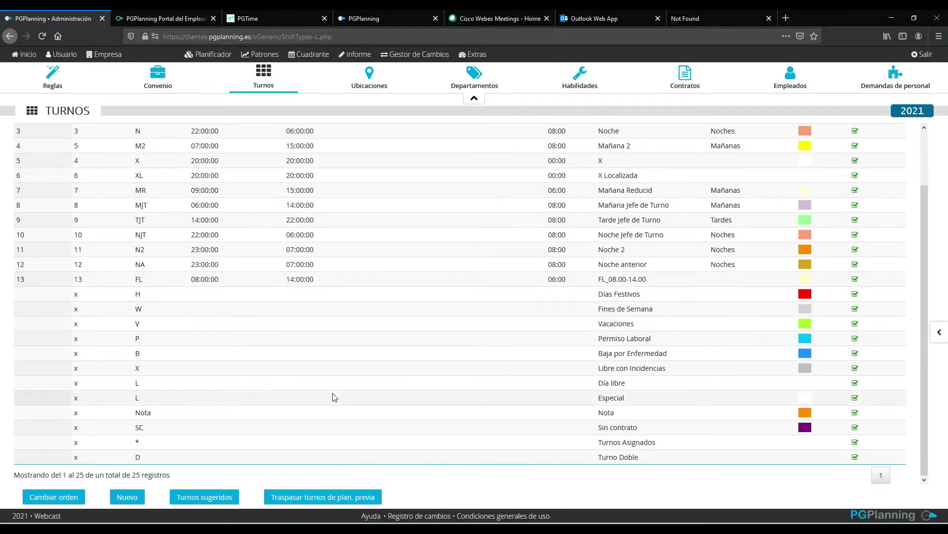
# Step: Examine the code, name and colour settings of the Fines de Semana and Días Festivos shift types
pyautogui.click(637, 308)
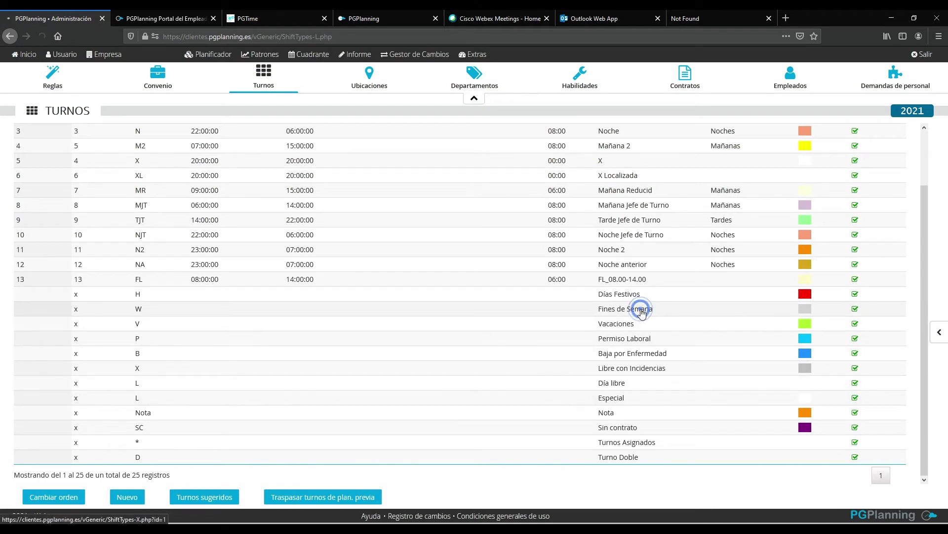
pyautogui.click(108, 179)
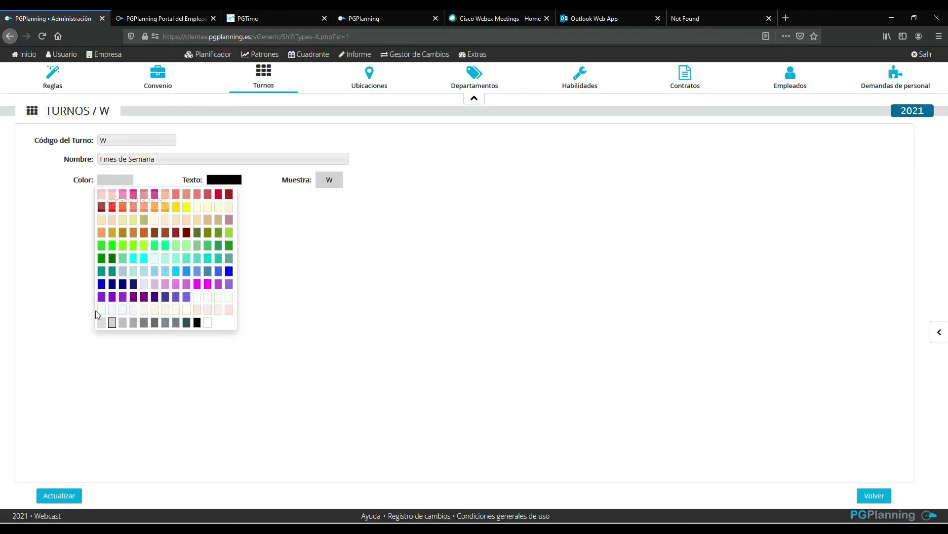
pyautogui.click(84, 111)
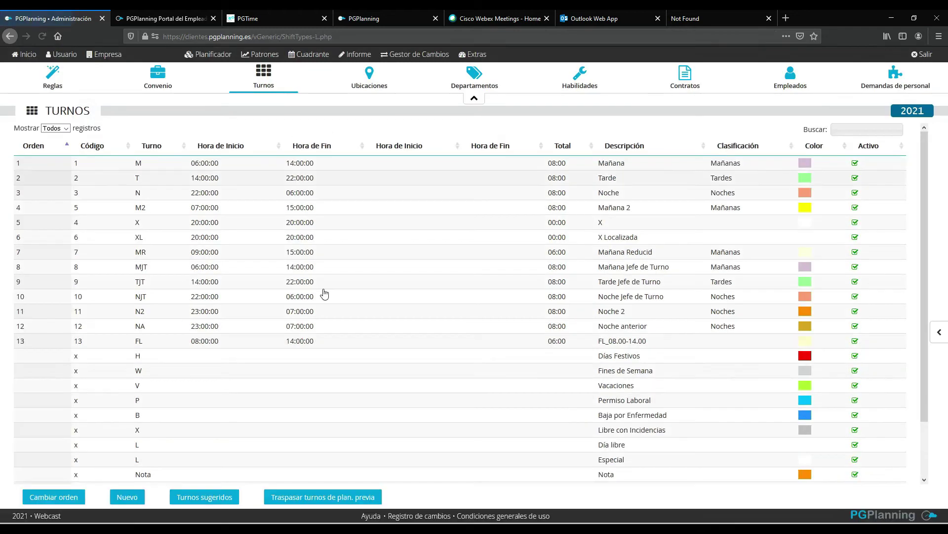
pyautogui.click(613, 360)
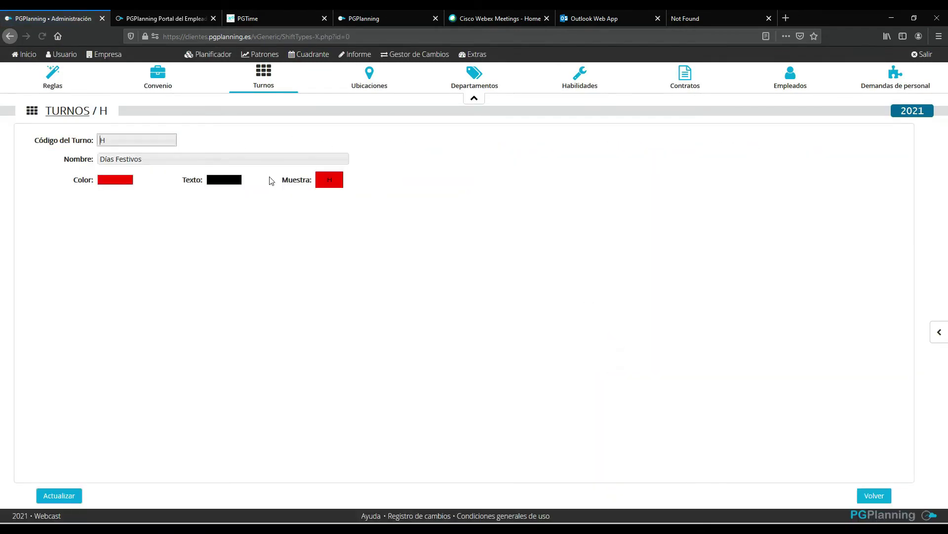
pyautogui.click(69, 109)
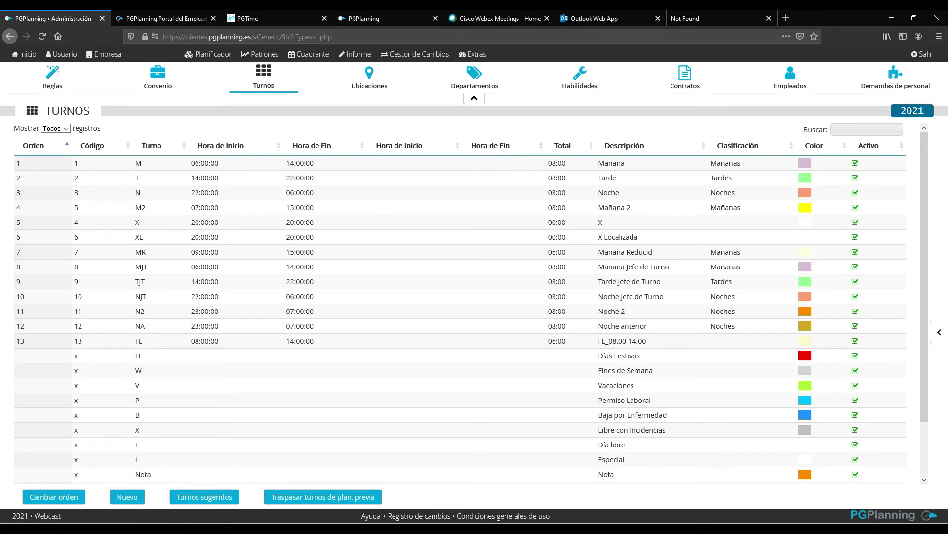
# Step: Examine the colour setting of the Horas Sindicales incident type in the change manager's incident types list
pyautogui.click(376, 504)
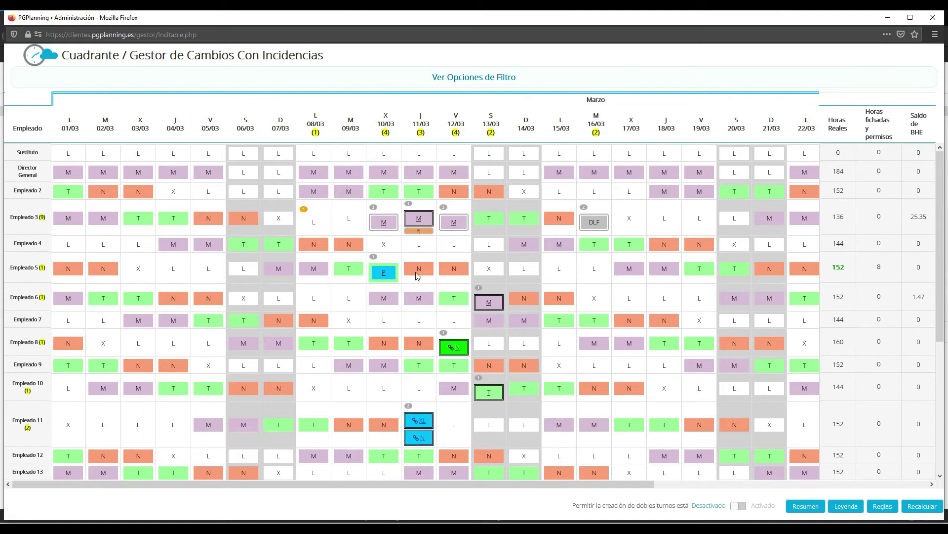
pyautogui.click(885, 19)
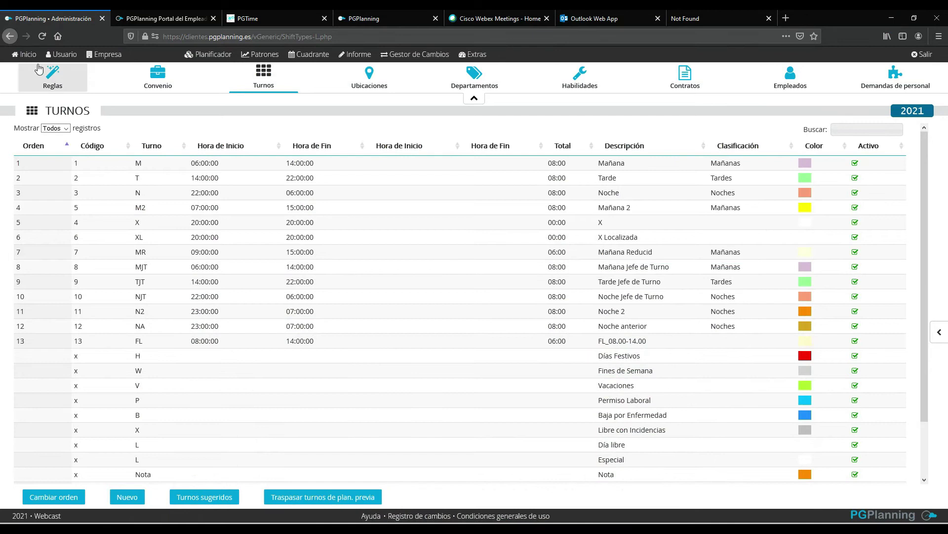
pyautogui.click(25, 54)
pyautogui.click(198, 437)
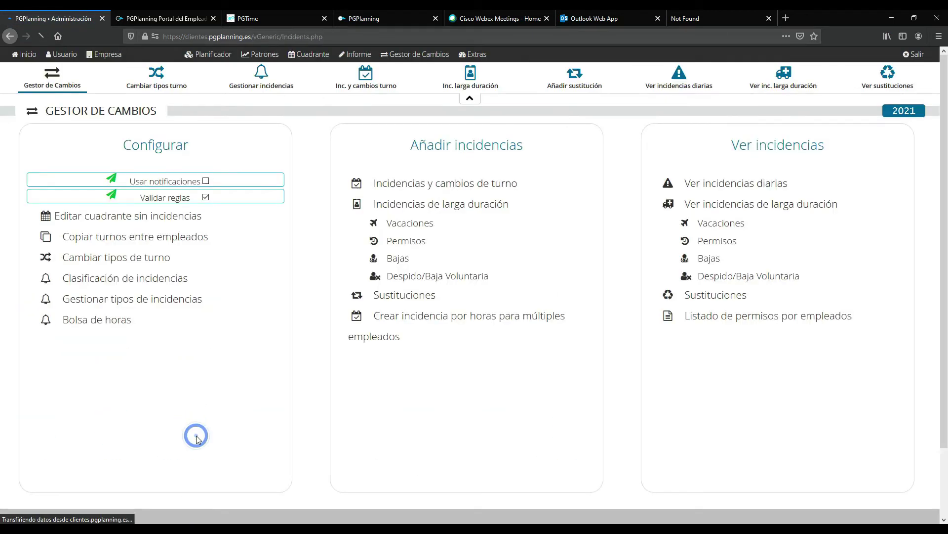
pyautogui.click(65, 303)
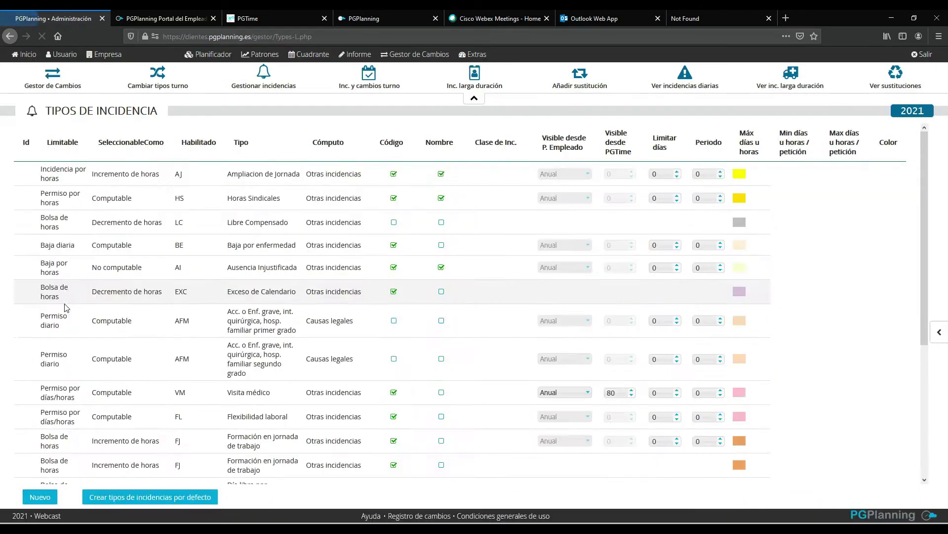
pyautogui.click(119, 232)
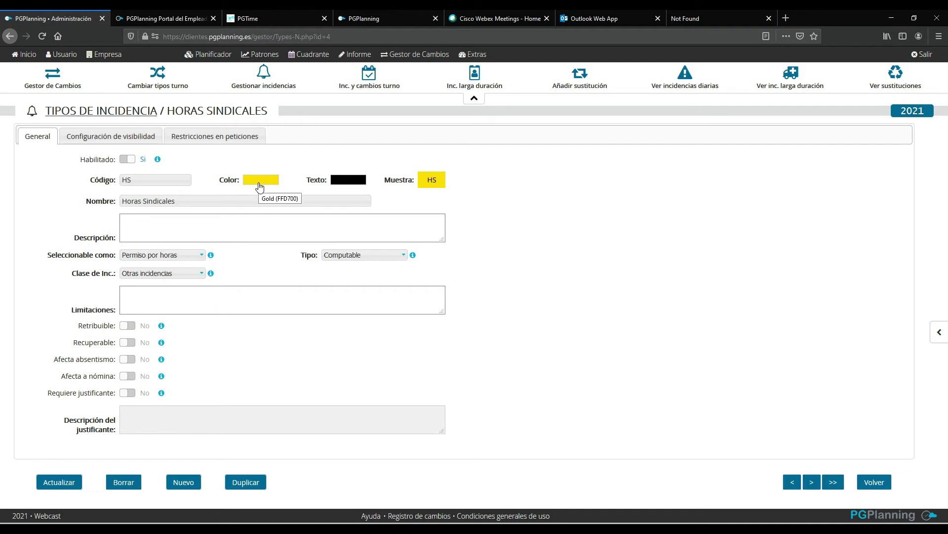
pyautogui.click(104, 111)
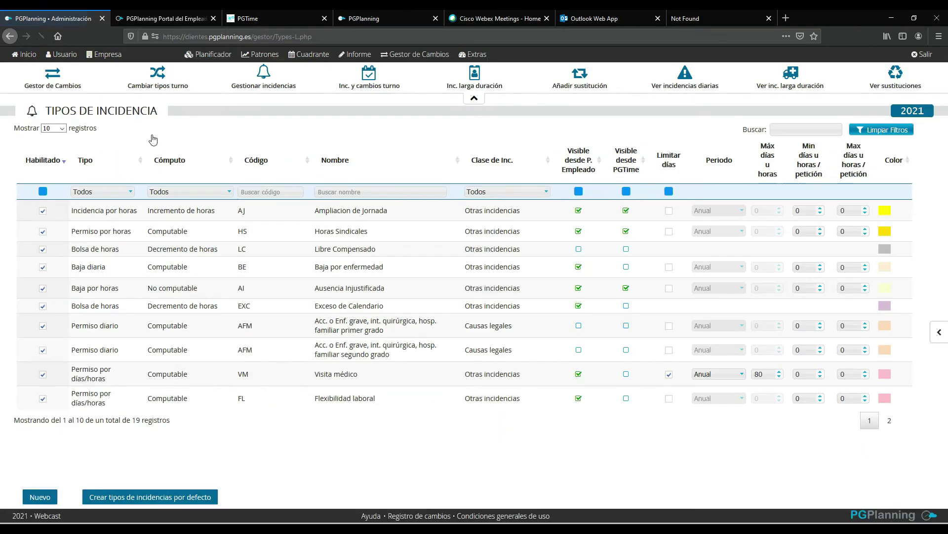
pyautogui.click(24, 54)
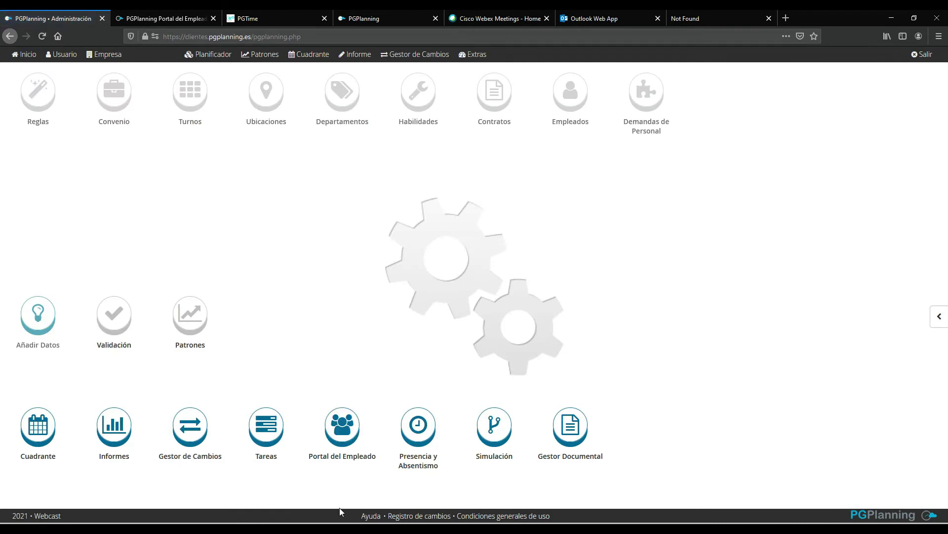
# Step: In the March schedule, view Empleado 6's shift exchange incident details and the list of incidents on 10 March
pyautogui.moveTo(346, 529)
pyautogui.click(393, 488)
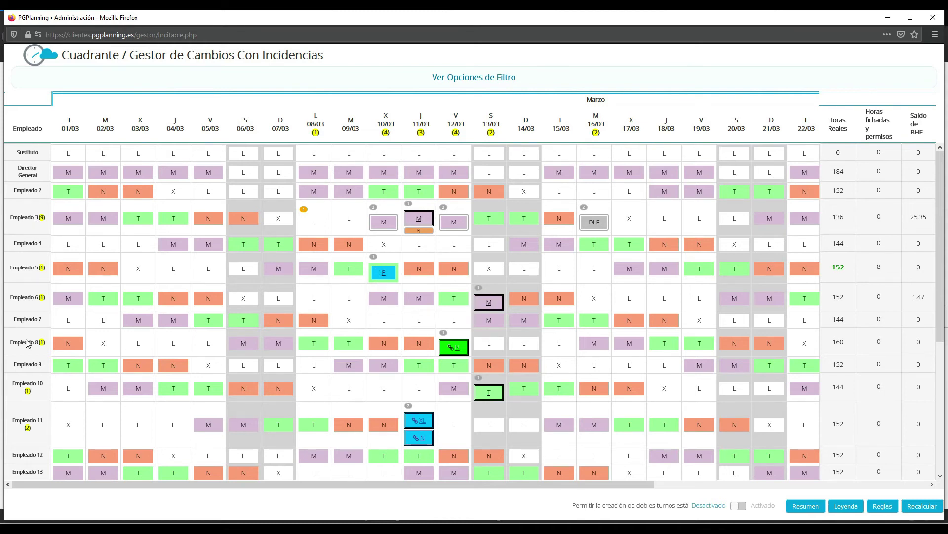
pyautogui.moveTo(28, 303)
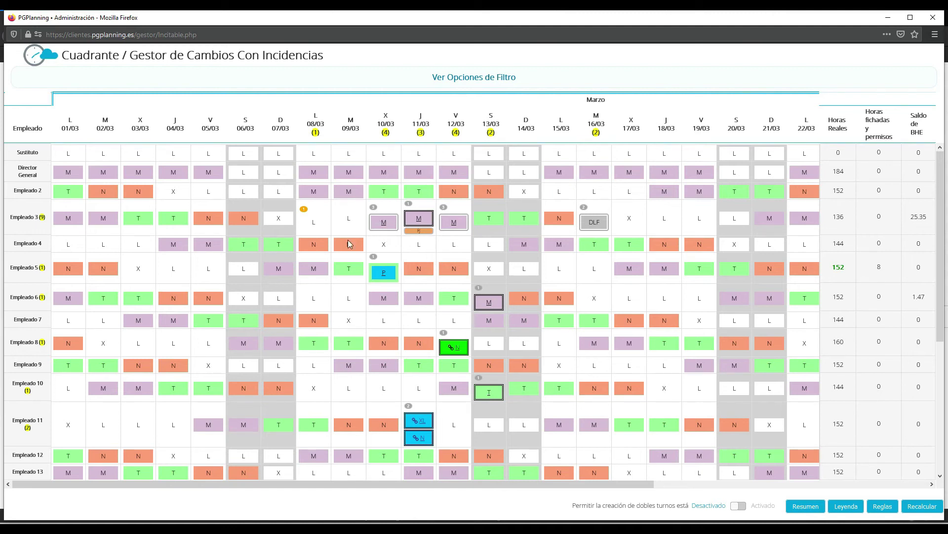
pyautogui.click(42, 297)
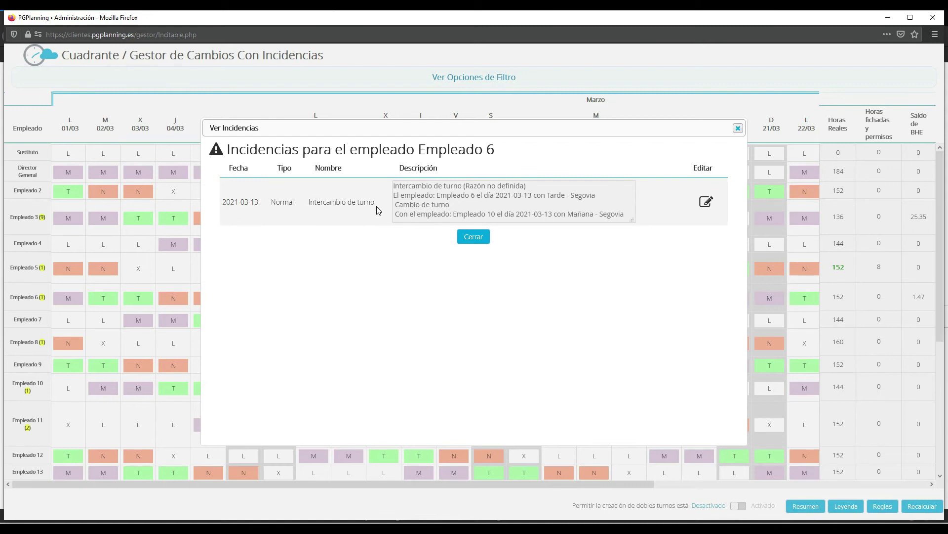
pyautogui.click(708, 203)
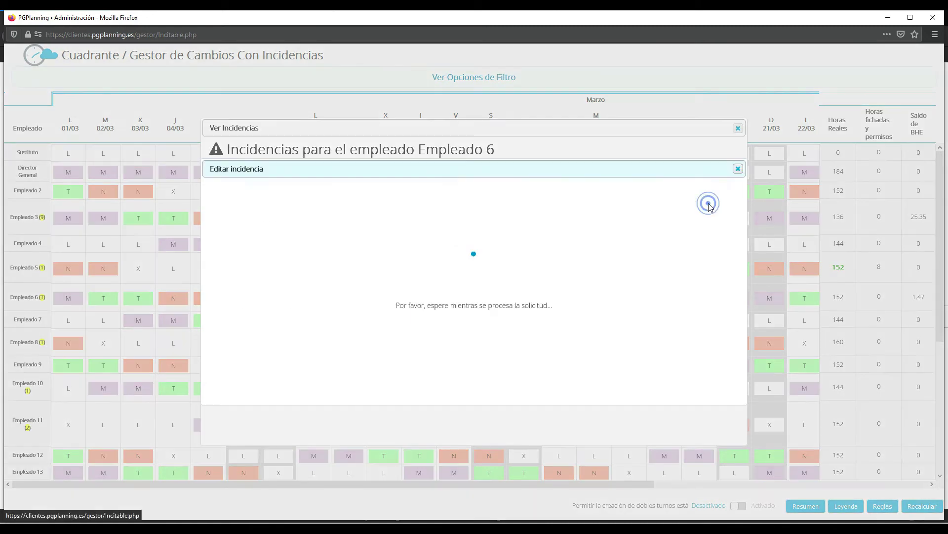
pyautogui.moveTo(535, 265); pyautogui.dragTo(292, 235)
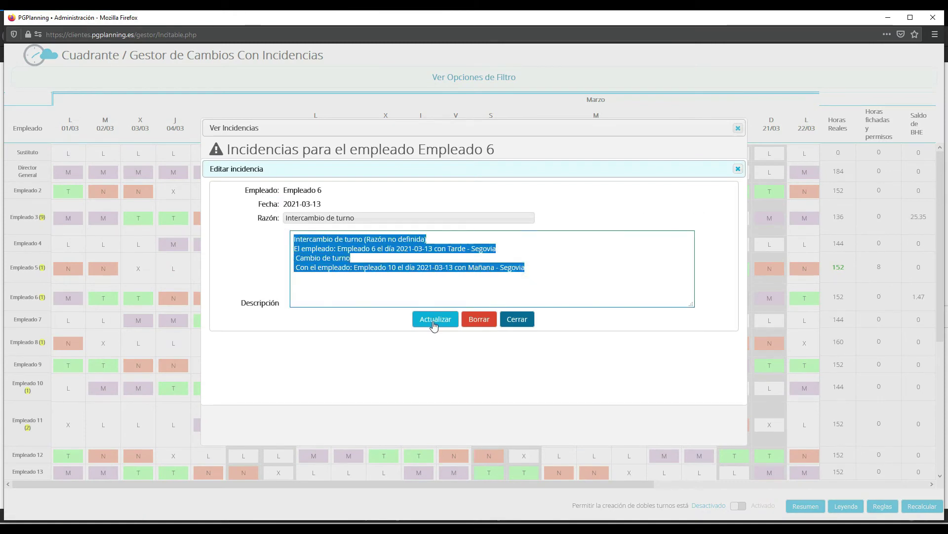
pyautogui.click(521, 318)
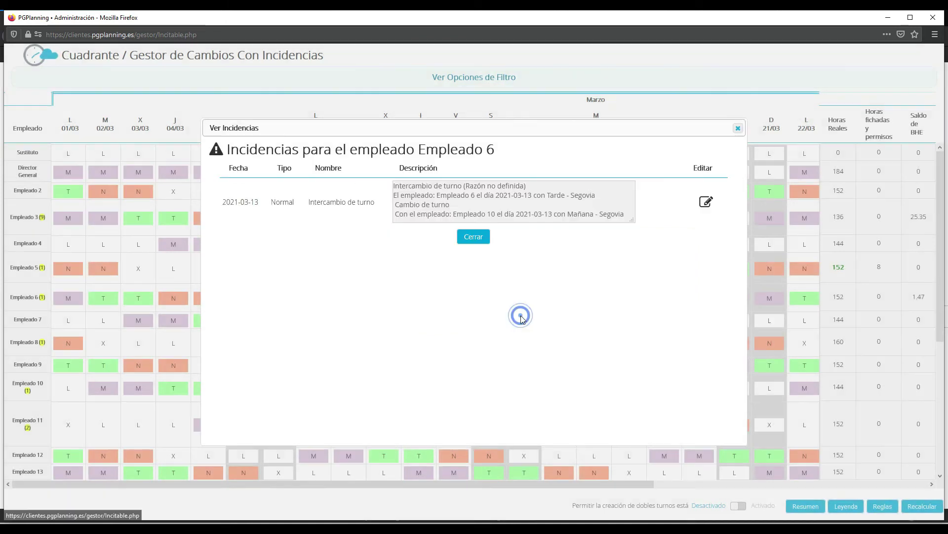
pyautogui.click(738, 129)
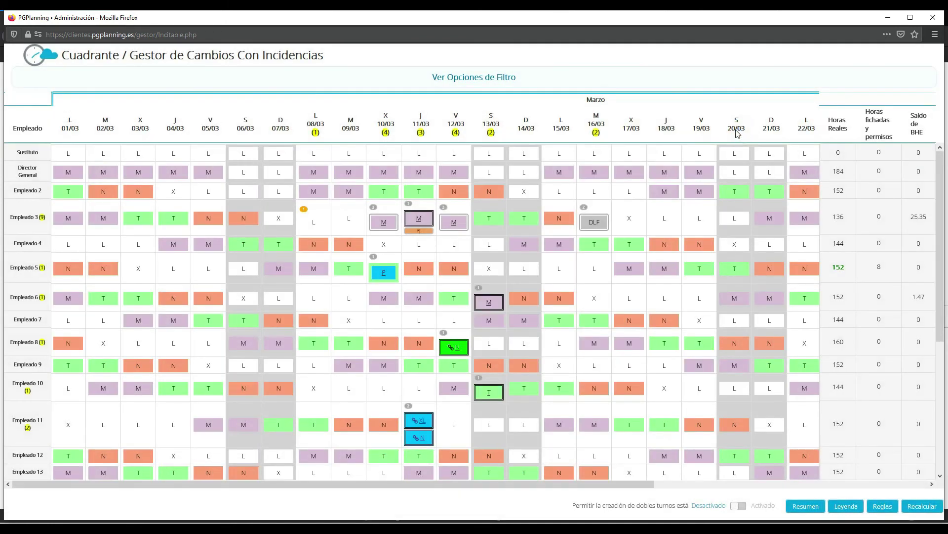
pyautogui.click(386, 132)
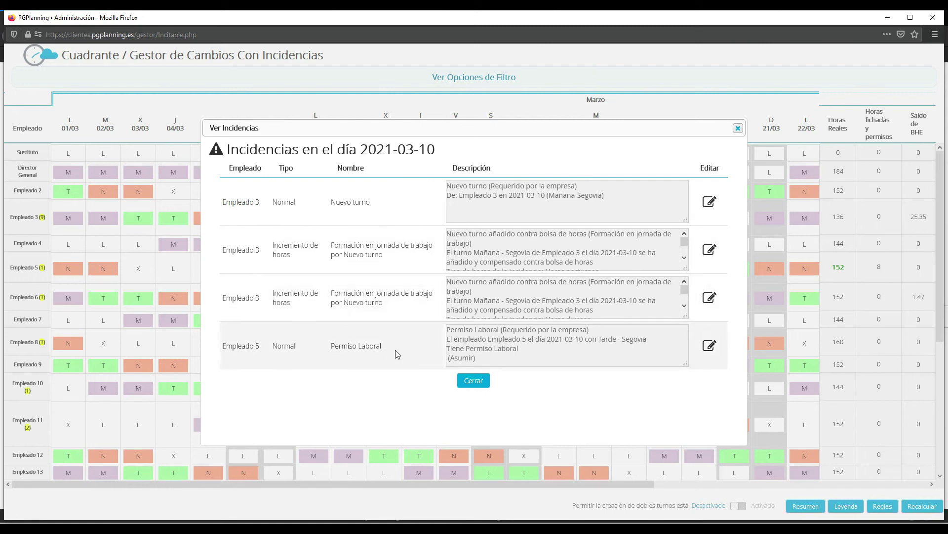
pyautogui.click(738, 129)
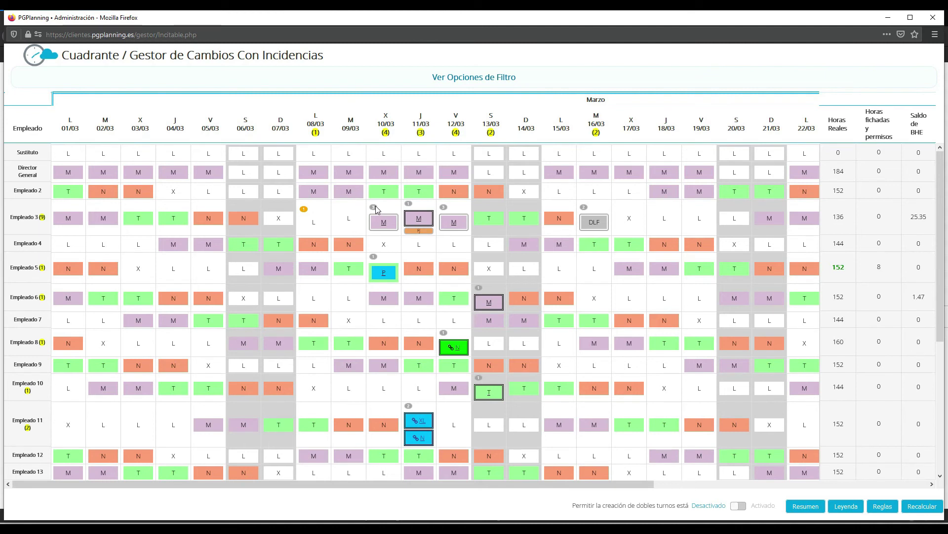
# Step: Delete the Nuevo turno incident from Empleado 3's shift on 10 March
pyautogui.click(384, 223)
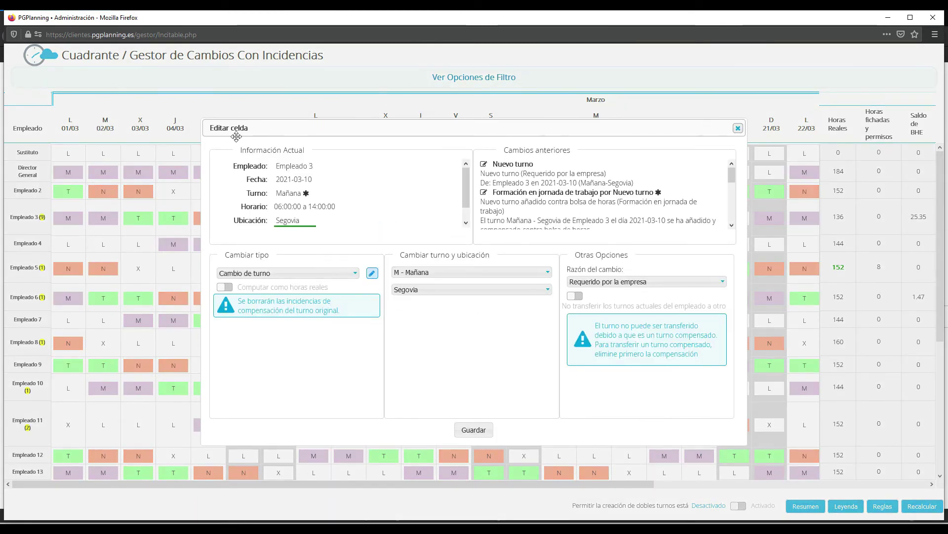
pyautogui.moveTo(731, 175)
pyautogui.mouseDown()
pyautogui.moveTo(744, 219)
pyautogui.moveTo(734, 171)
pyautogui.mouseUp()
pyautogui.click(484, 164)
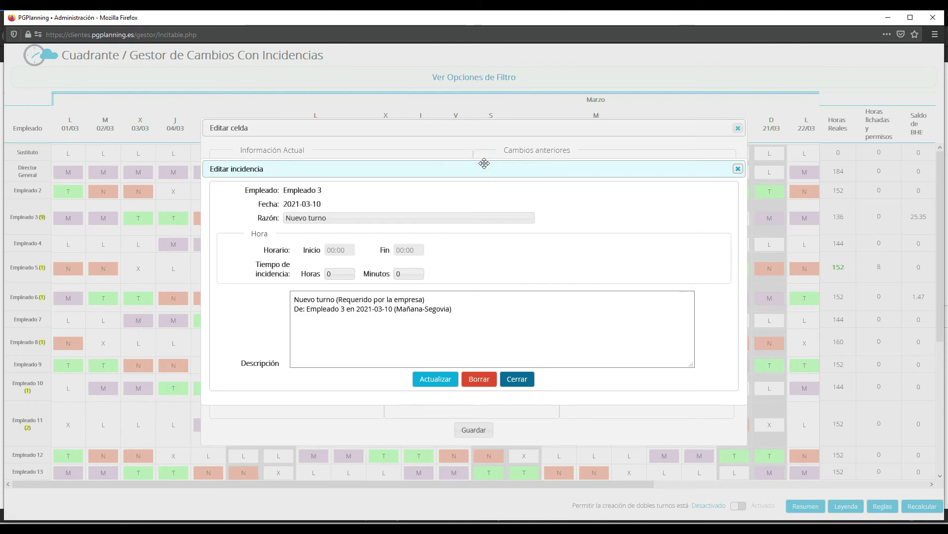
pyautogui.click(481, 380)
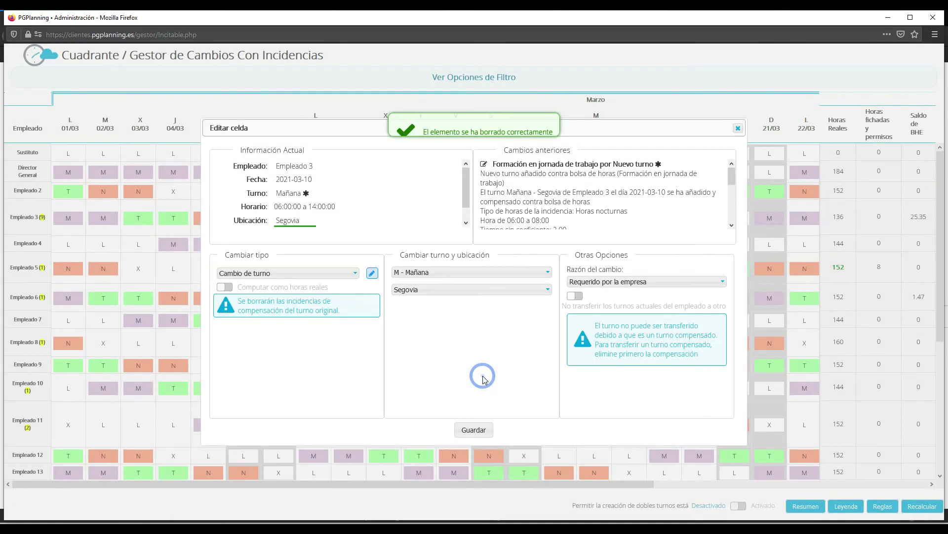
pyautogui.click(738, 127)
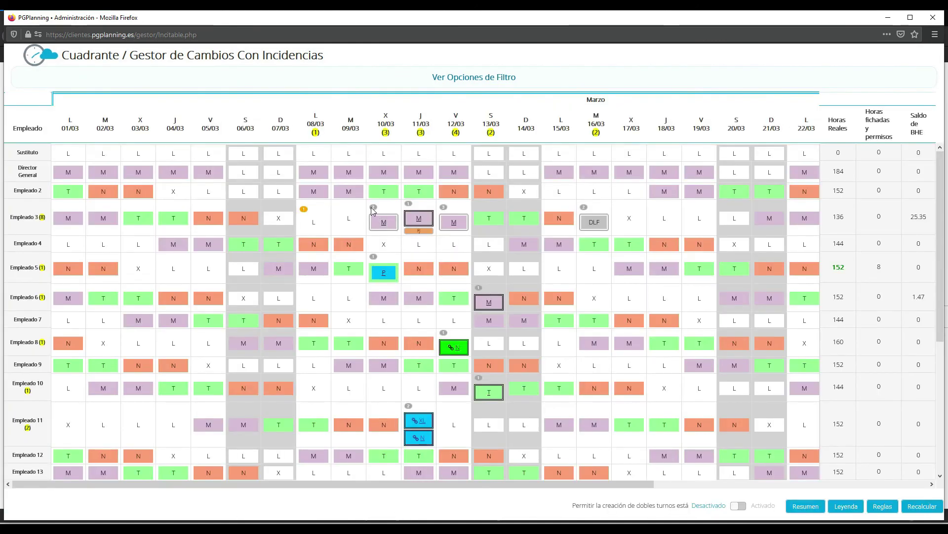
pyautogui.click(378, 223)
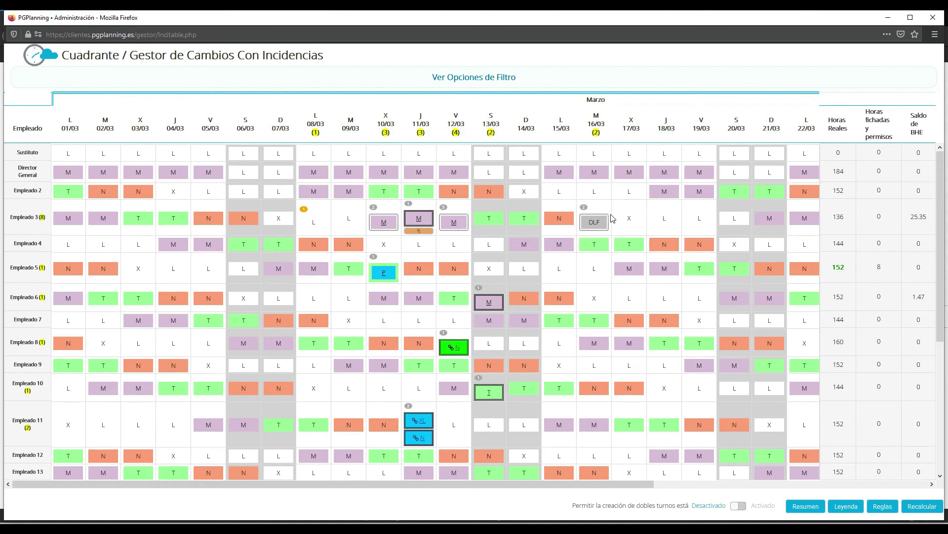
# Step: Examine the schedule legend's incident markers, shift type colours and codes, including Sin contrato and Turno Doble
pyautogui.click(846, 507)
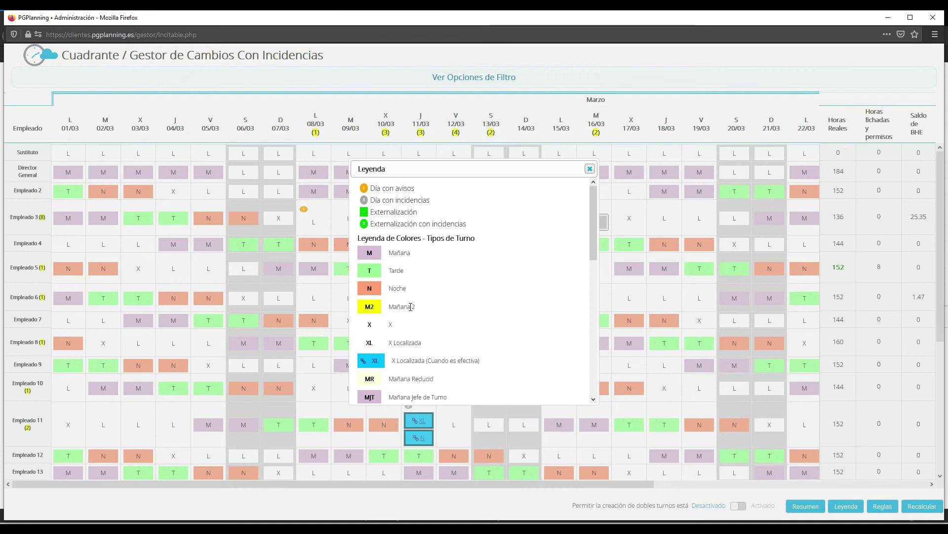
pyautogui.scroll(-2, 385, 304)
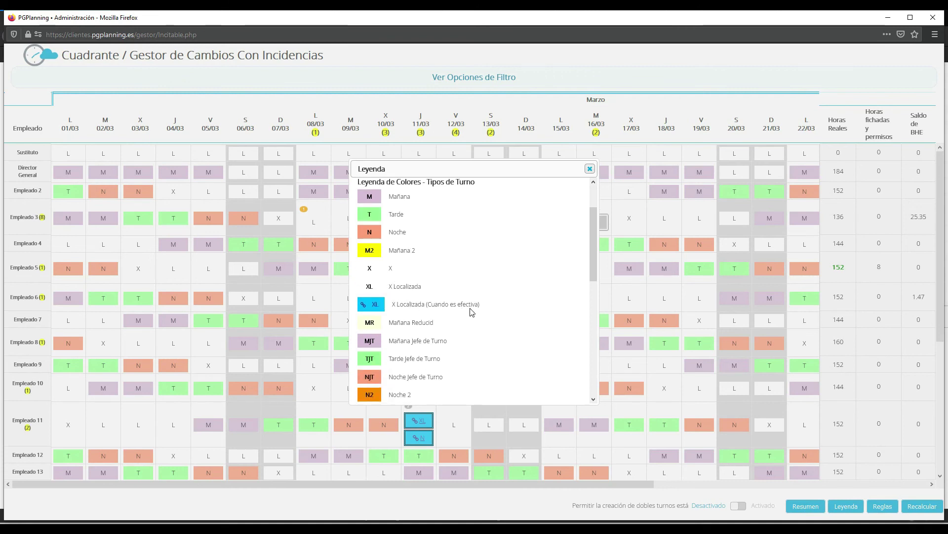
pyautogui.scroll(-8, 469, 311)
pyautogui.scroll(-2, 469, 311)
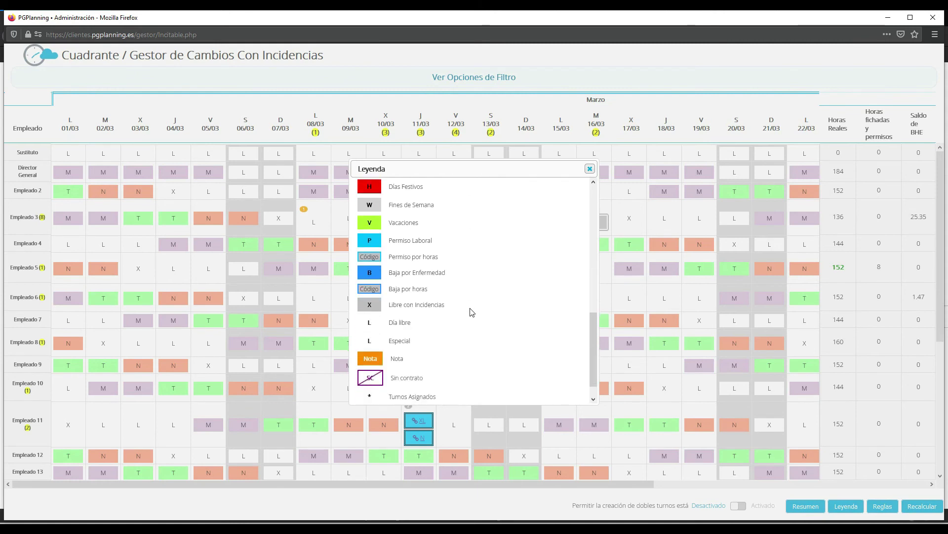
pyautogui.scroll(-1, 390, 311)
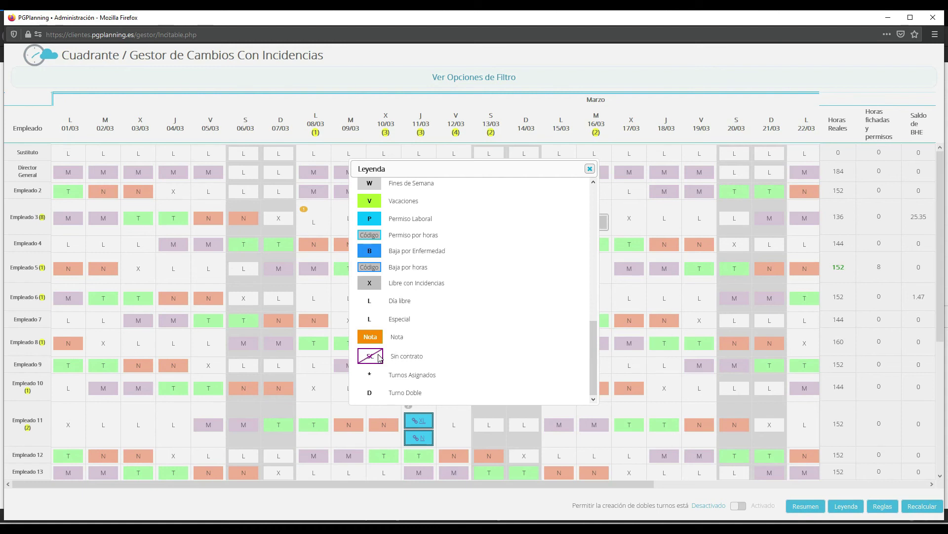
pyautogui.click(590, 168)
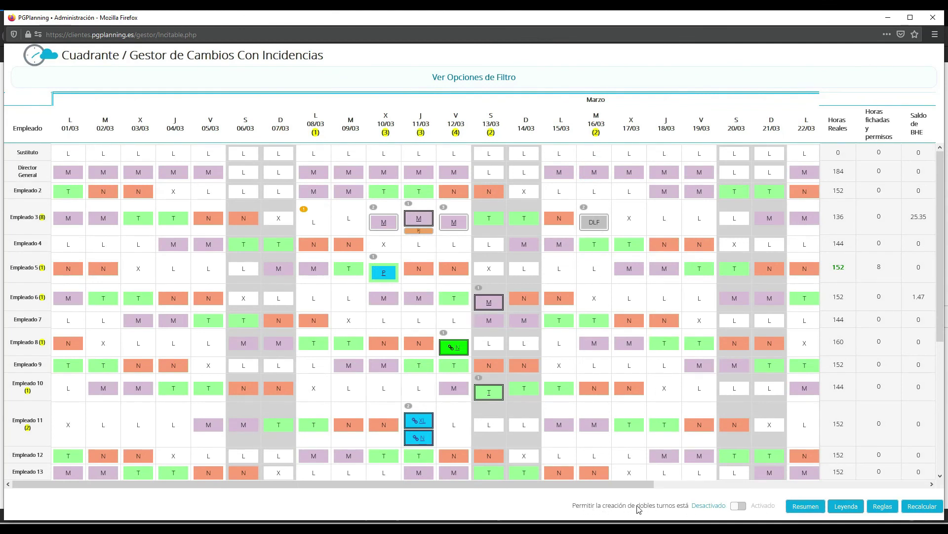
# Step: Allow the creation of double shifts and exchange the 19 March shifts of Empleado 4 and Empleado 5
pyautogui.click(741, 507)
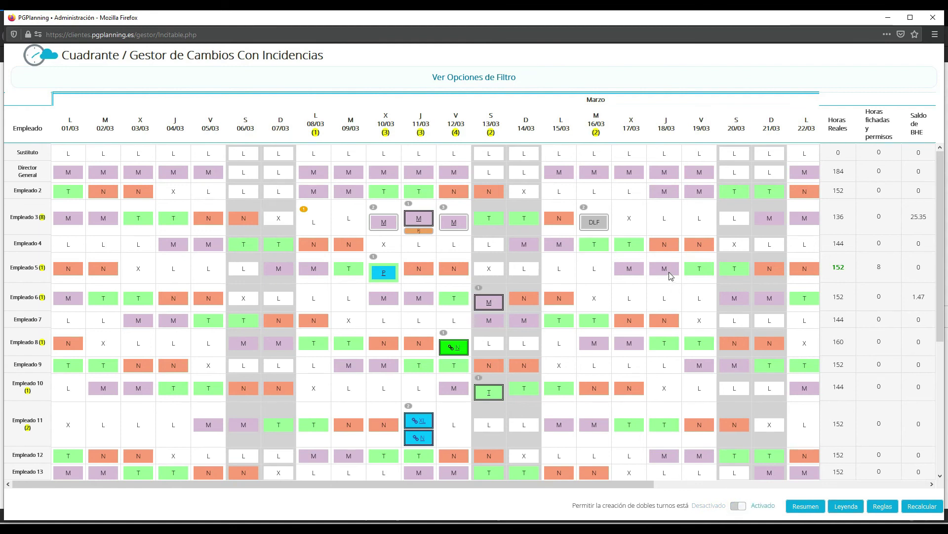
pyautogui.moveTo(700, 246); pyautogui.dragTo(702, 270)
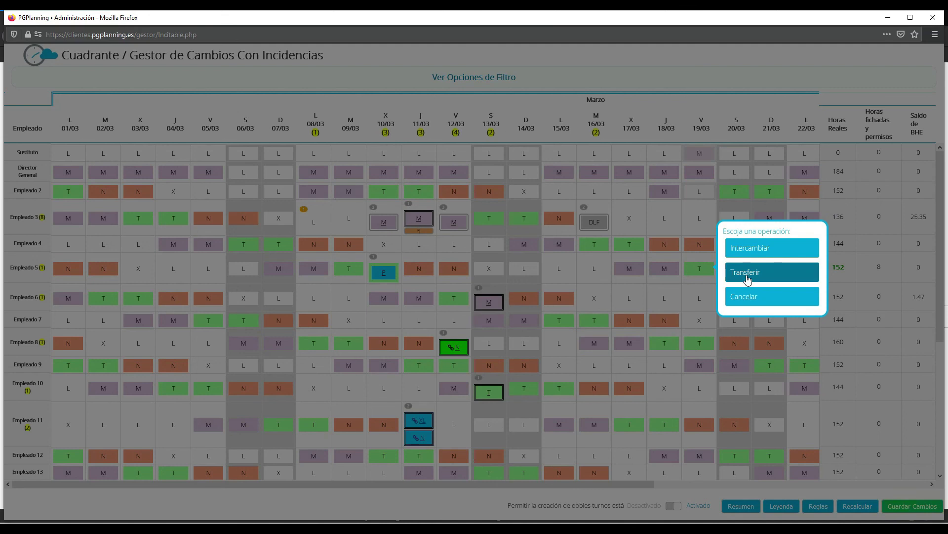
pyautogui.click(751, 253)
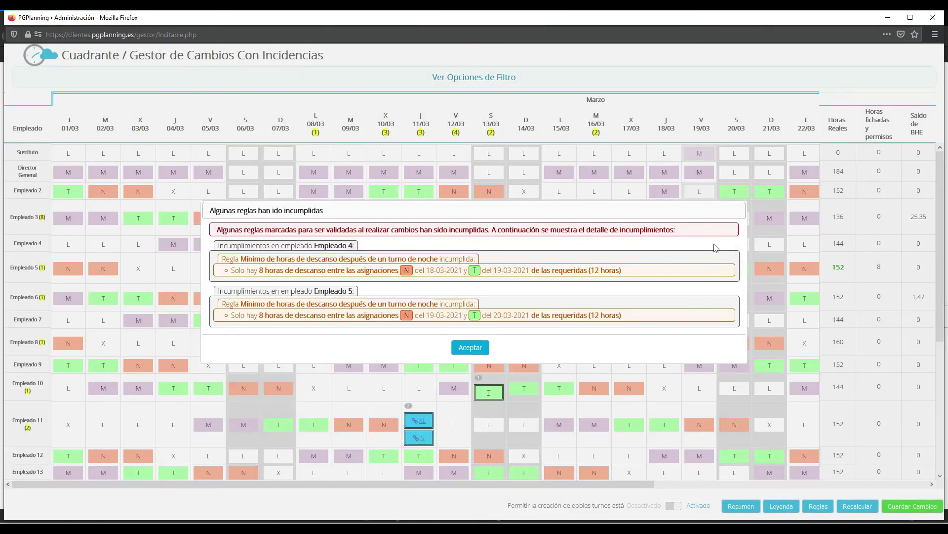
pyautogui.click(477, 347)
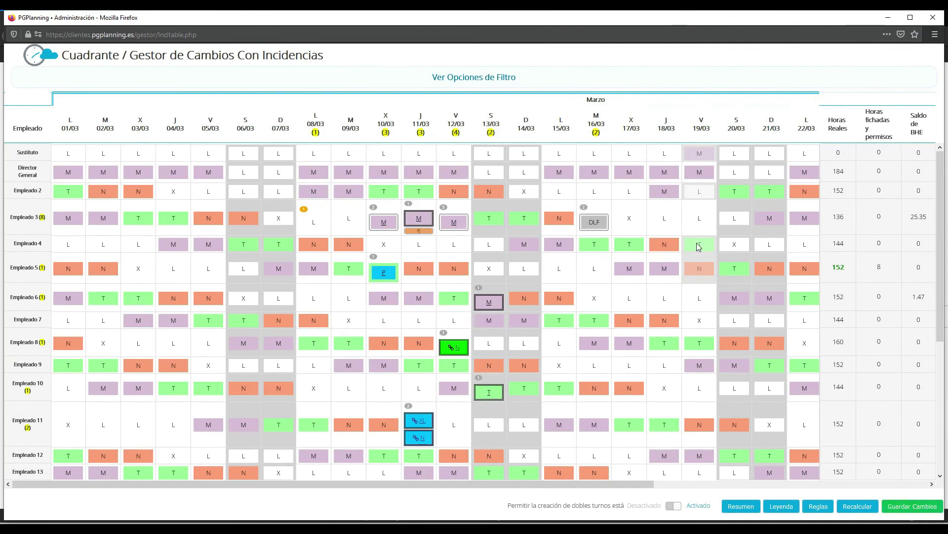
# Step: Transfer Empleado 4's N shift on 18 March to Empleado 5 and disallow the creation of double shifts
pyautogui.moveTo(677, 242); pyautogui.dragTo(671, 266)
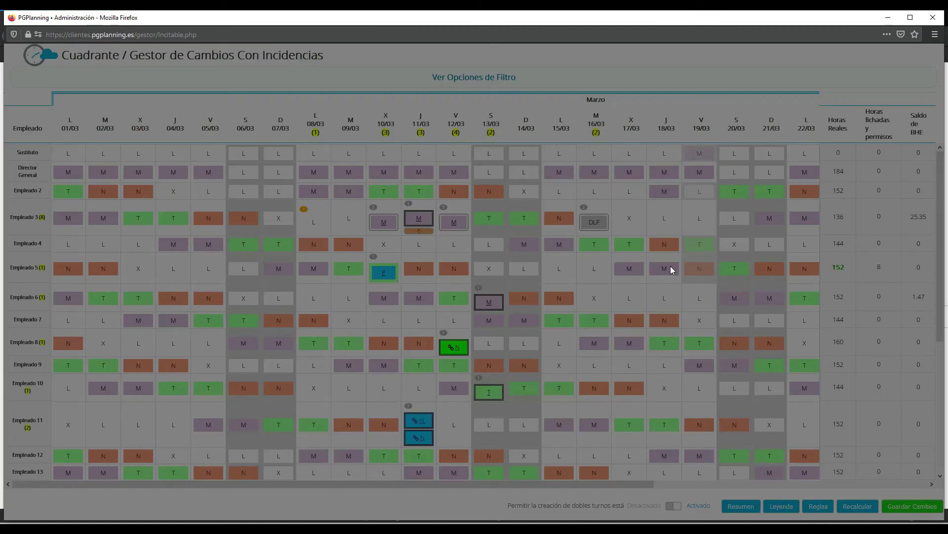
pyautogui.click(713, 273)
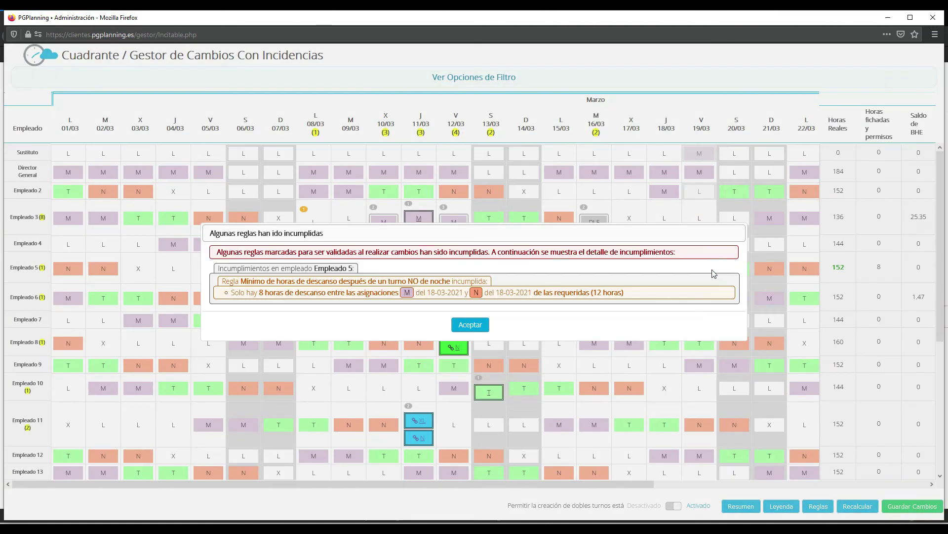
pyautogui.click(471, 325)
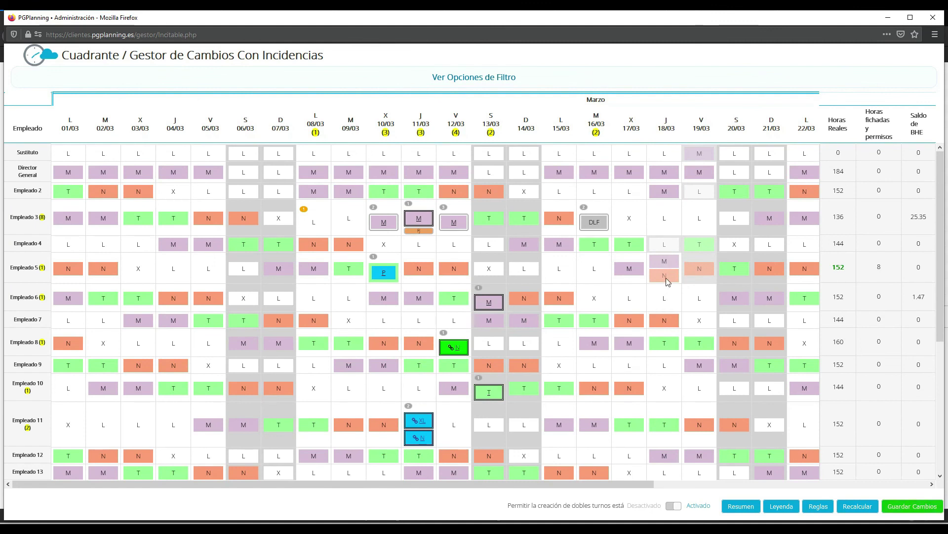
pyautogui.click(674, 505)
# Step: Save only the 19 March exchange between Empleado 2 and Sustituto, and recalculate the schedule, discarding the other pending changes
pyautogui.click(927, 512)
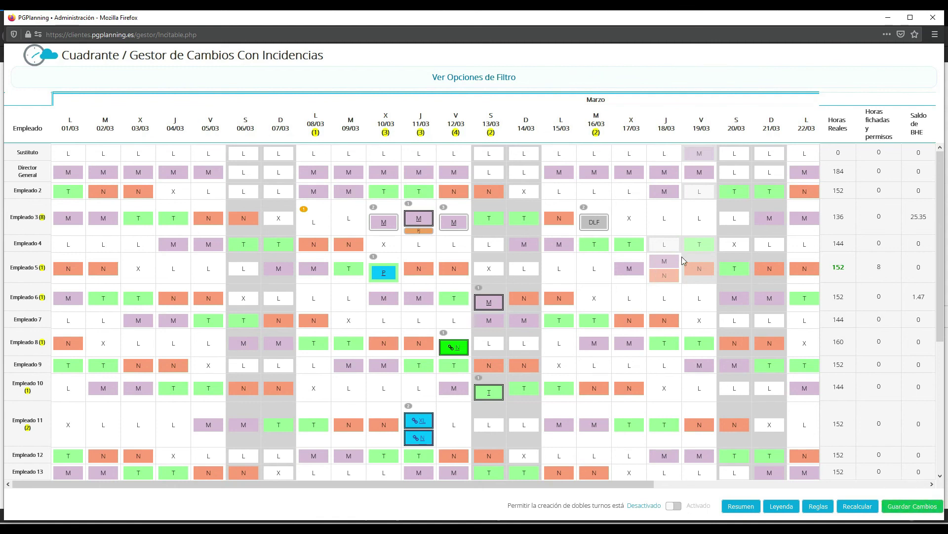
pyautogui.click(912, 508)
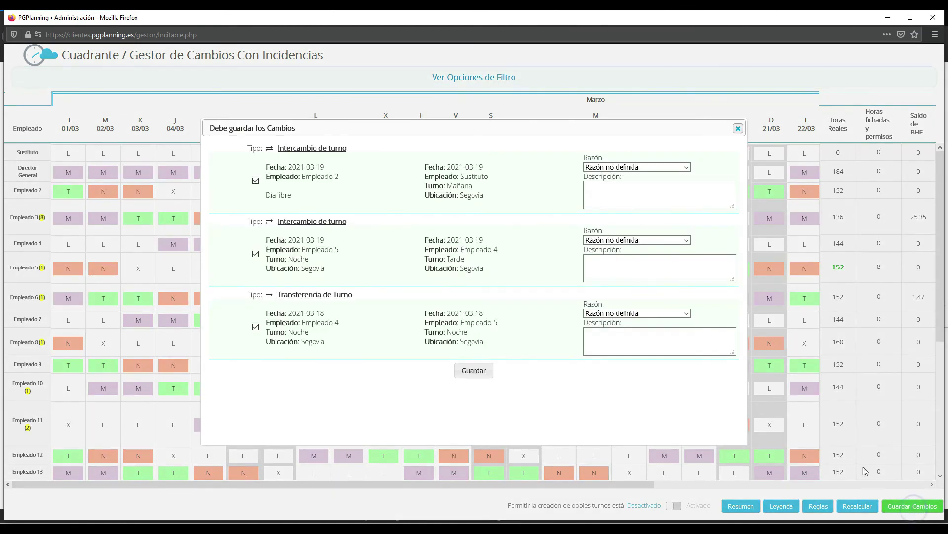
pyautogui.click(256, 326)
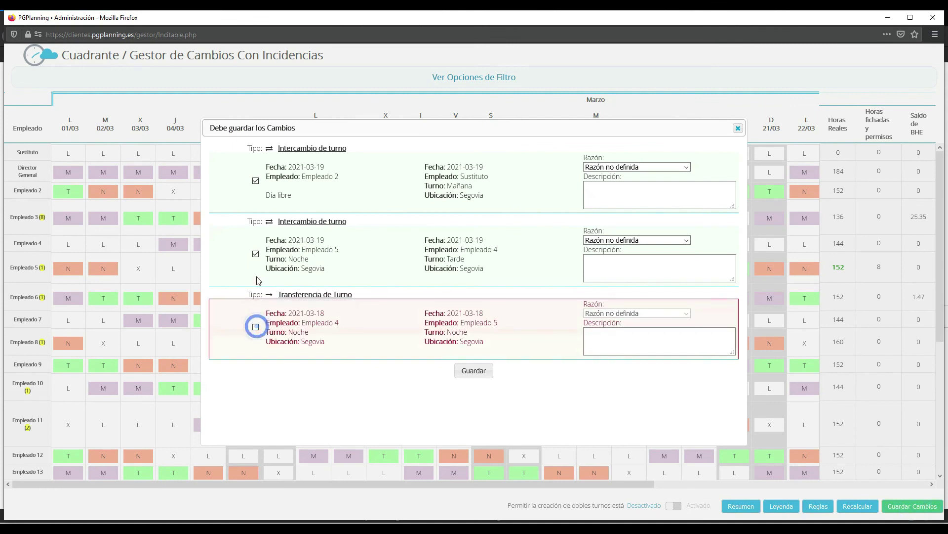
pyautogui.click(256, 254)
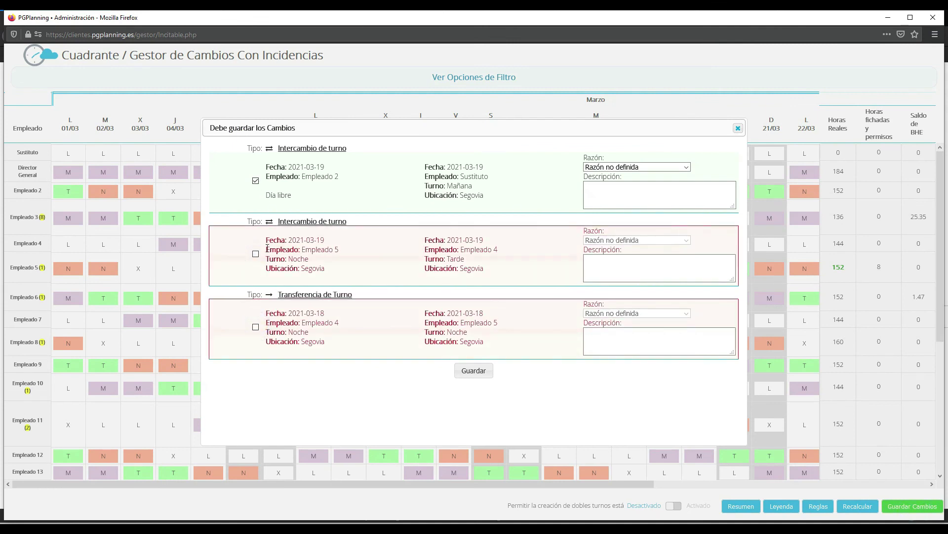
pyautogui.click(476, 370)
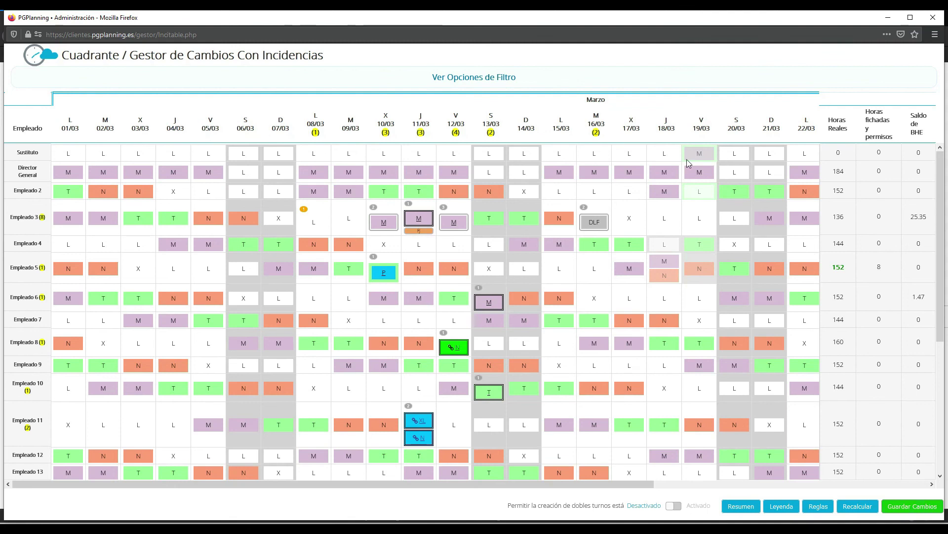
pyautogui.click(858, 506)
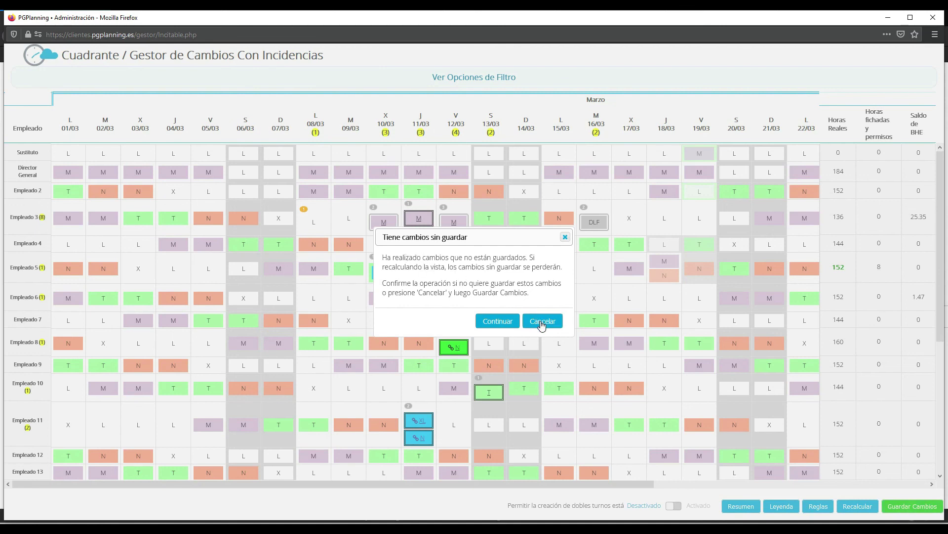
pyautogui.click(501, 325)
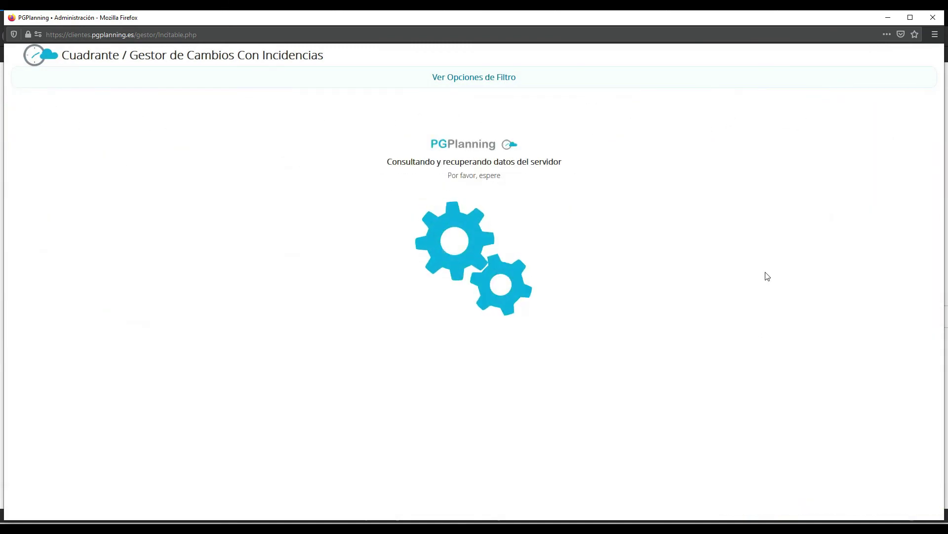